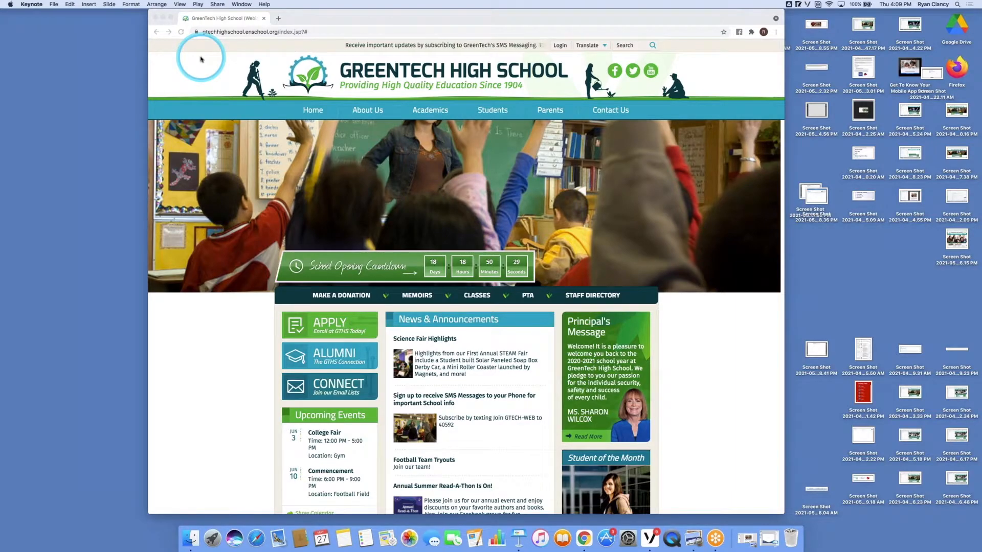
scroll(211, 72, "up", 1)
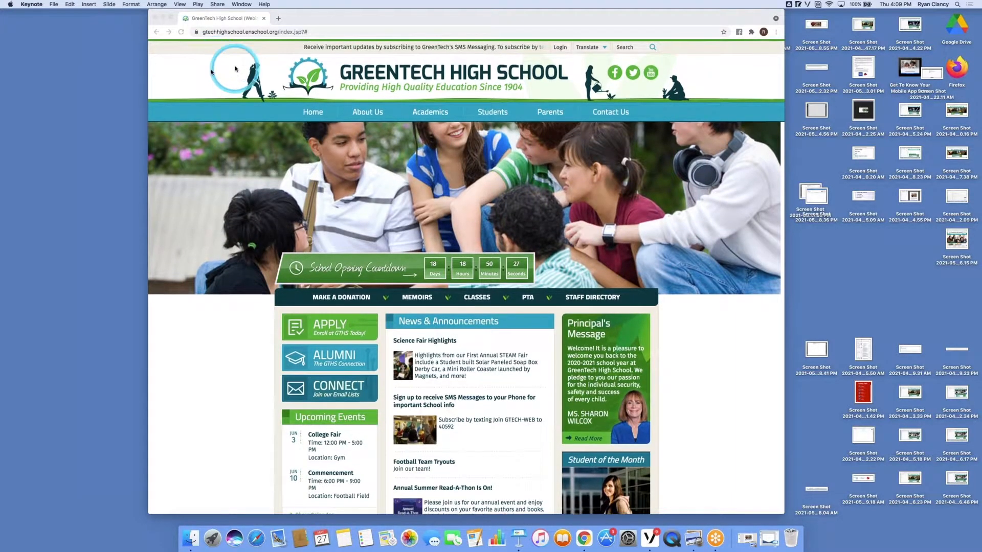
scroll(230, 82, "down", 1)
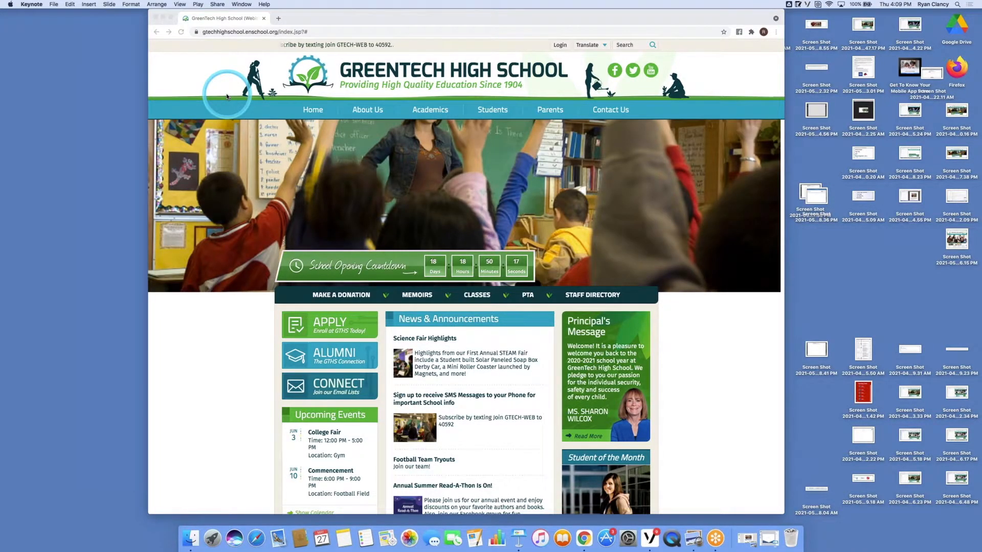
Step: Open the login dialog, view the Forgot password reset page, and go back to the home page
left_click(209, 302)
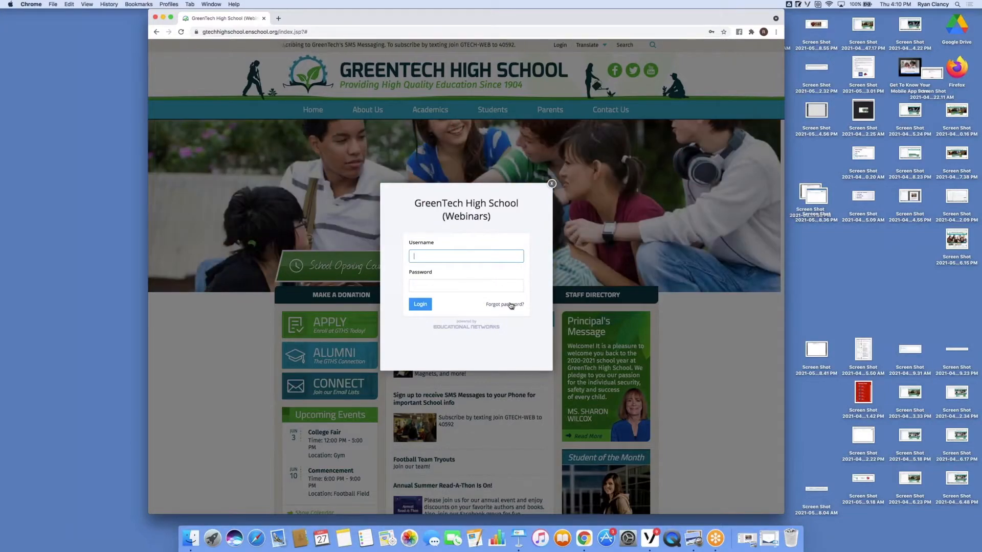
left_click(511, 305)
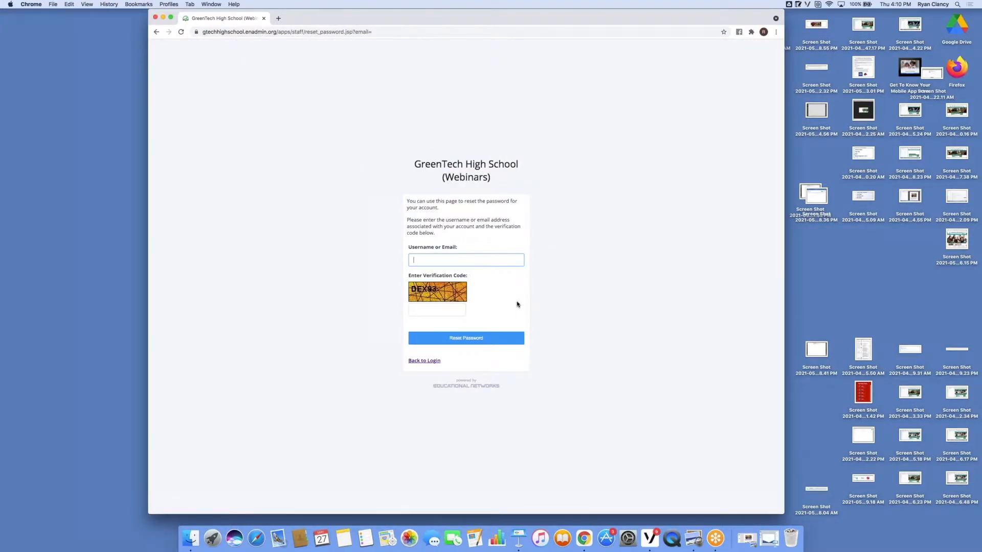
left_click(157, 32)
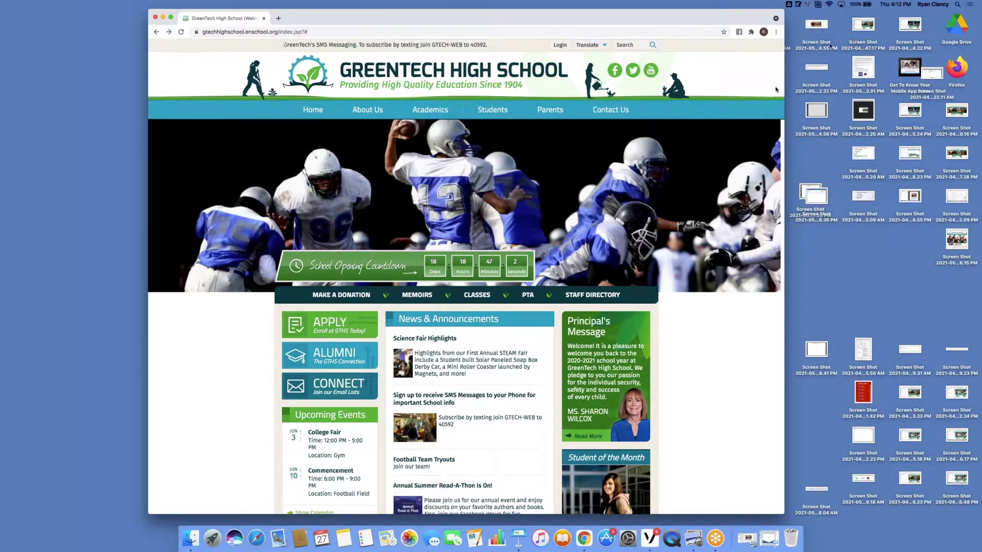
Step: Log in to the school site with the administrator's username and account password
left_click(720, 82)
key("ctrl+shift+l")
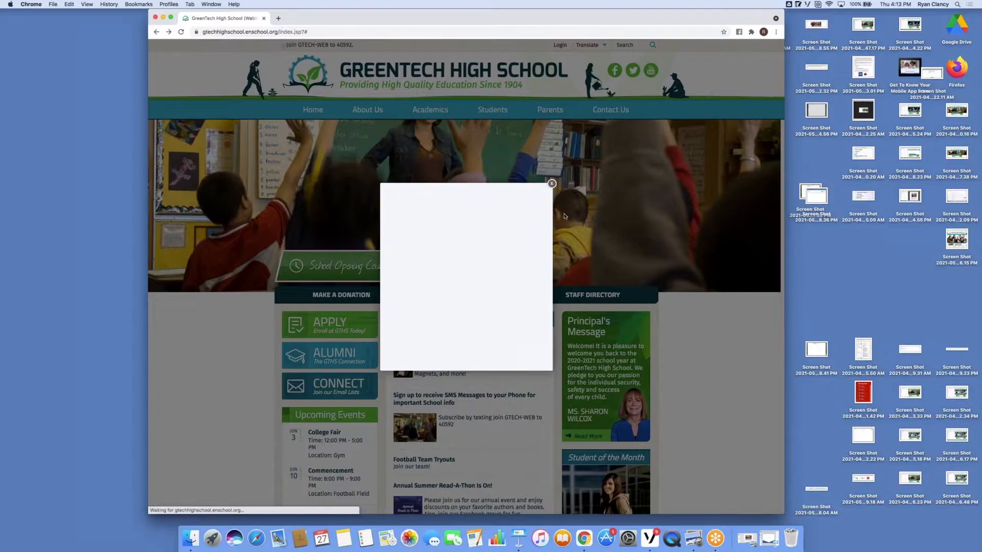
left_click(481, 252)
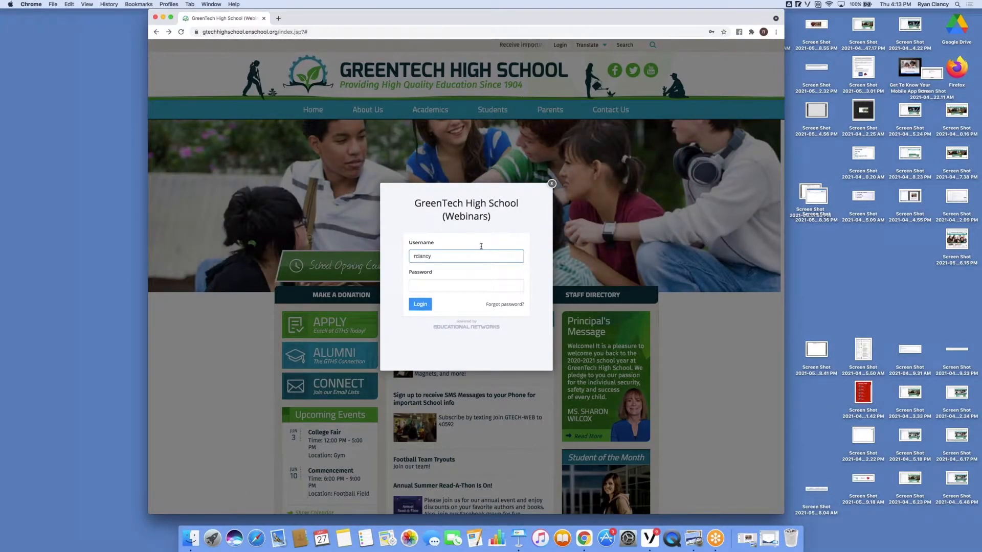
left_click_drag(447, 256, 395, 258)
key("BackSpace")
left_click(431, 277)
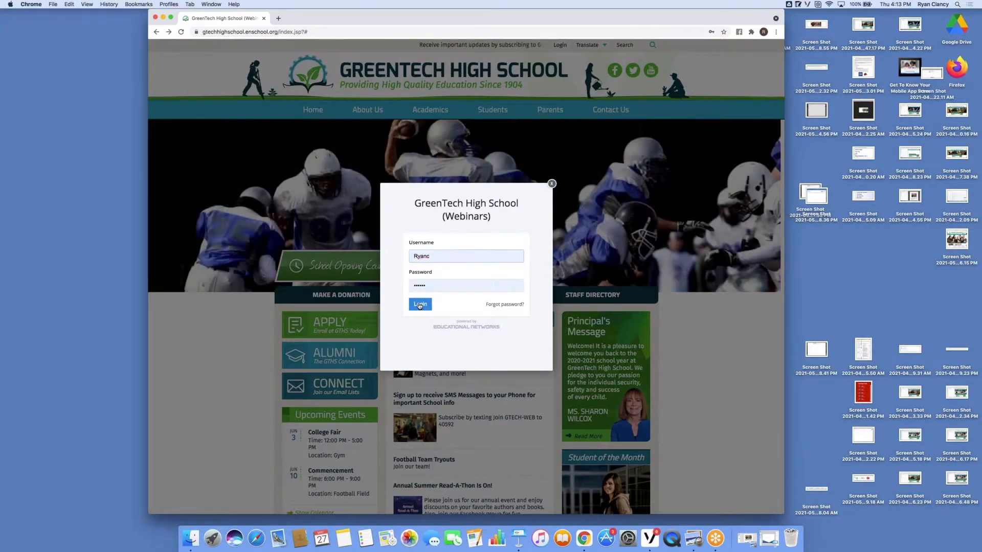
left_click(420, 304)
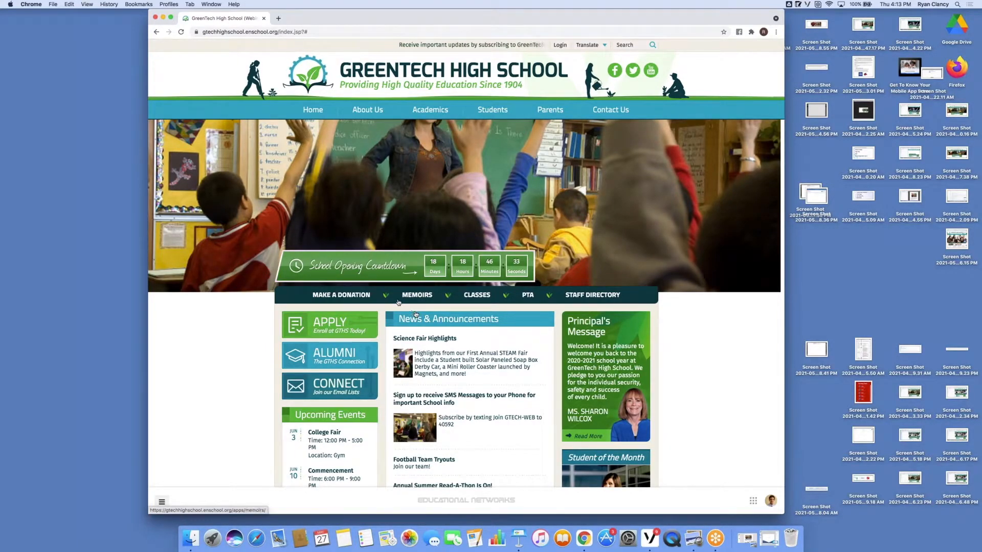
Step: Open the Senior Class Trip to Thrill Mountain form from the Students menu
mouse_move(453, 104)
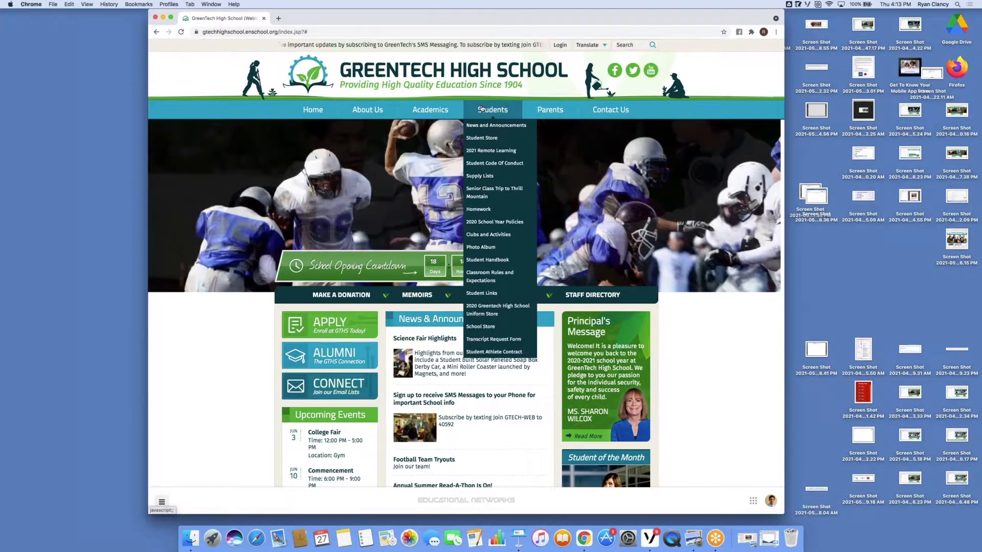
left_click(482, 192)
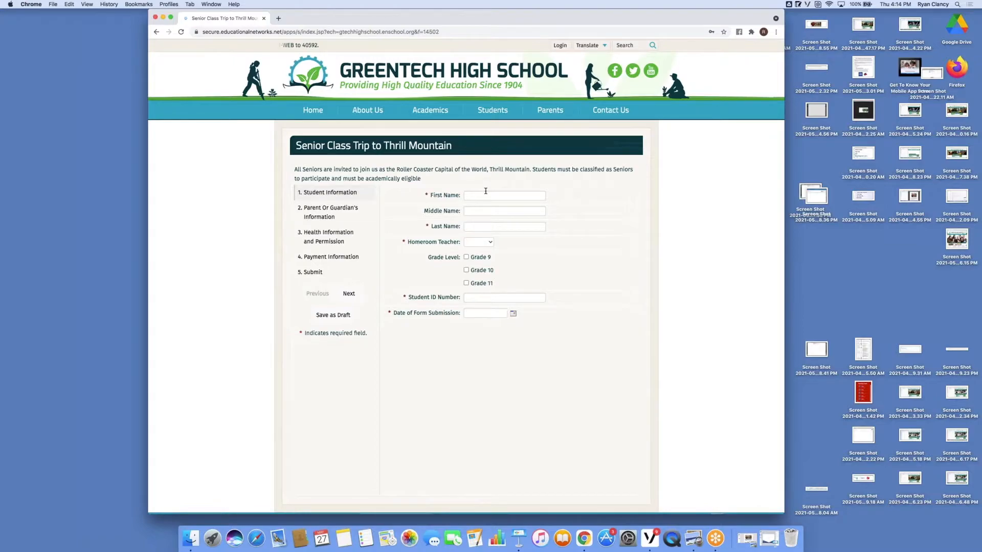
Step: Browse the trip form's Parent or Guardian, Health Information and Payment Information sections
left_click(341, 214)
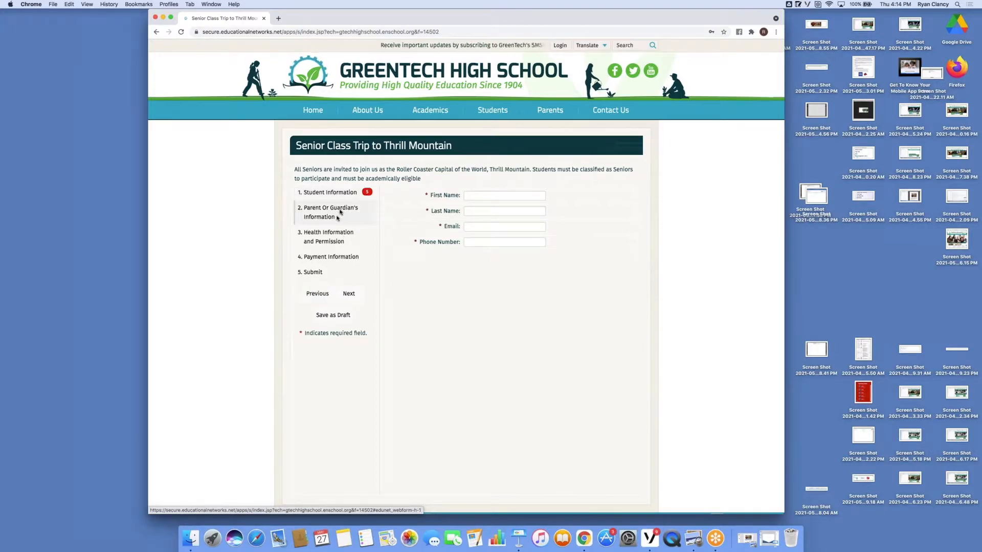
left_click(336, 237)
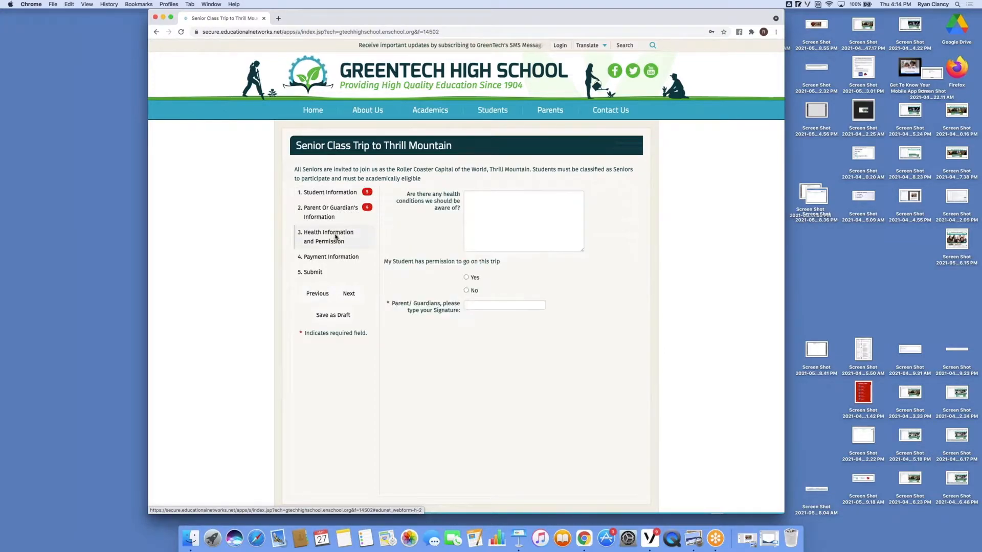
left_click(353, 255)
scroll(354, 251, "down", 3)
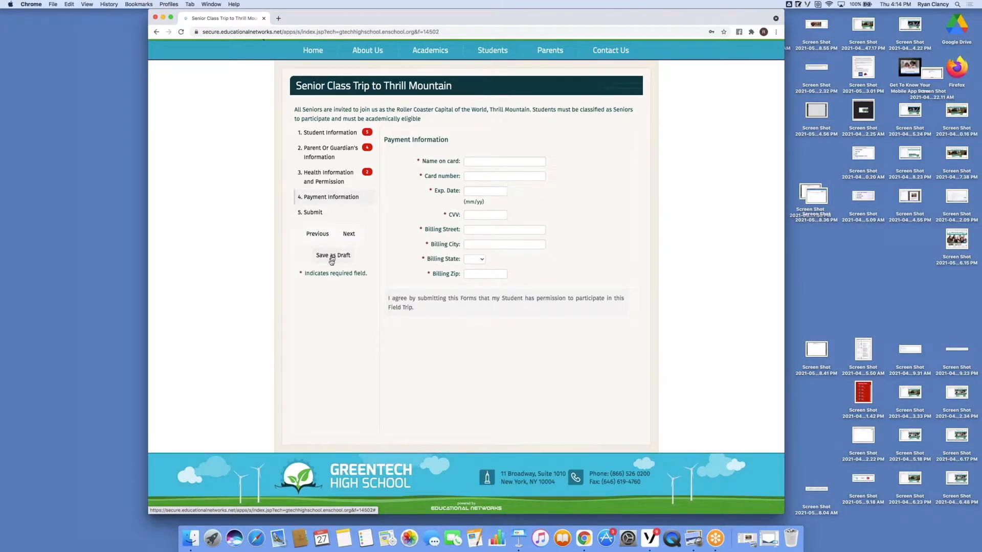
left_click(328, 254)
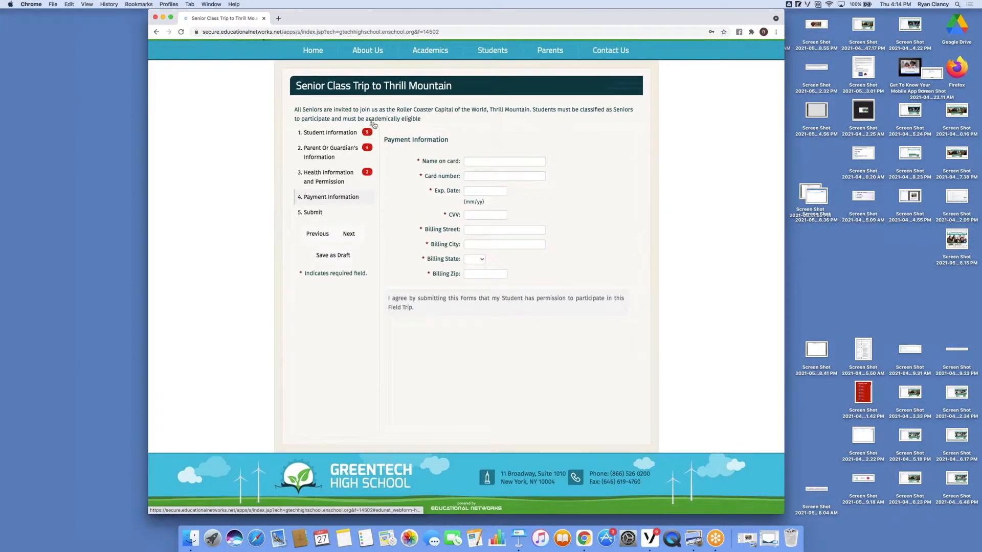
mouse_move(370, 149)
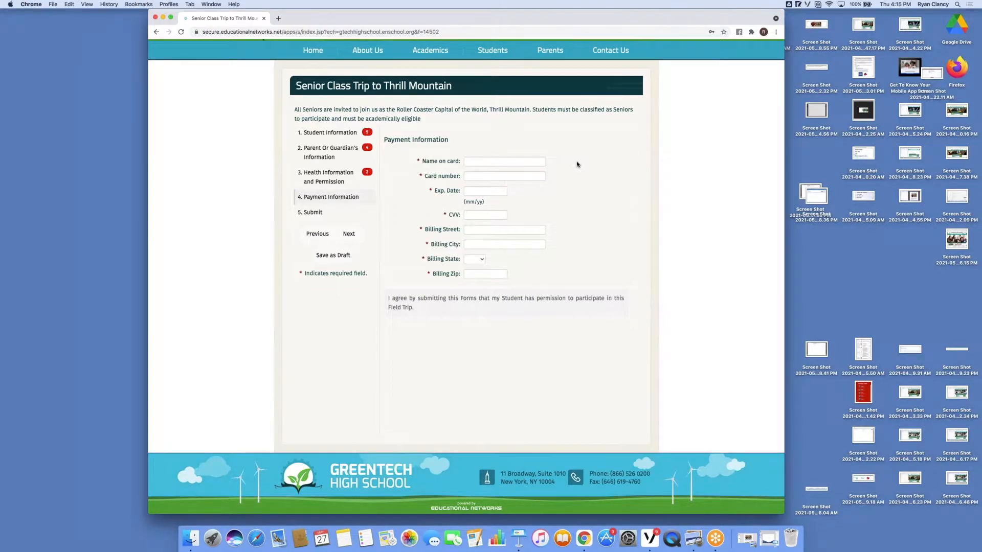
Step: Return to the home page and open the Senior Class Trip to Thrill Mountain form in the Operations Forms manager
scroll(577, 164, "up", 3)
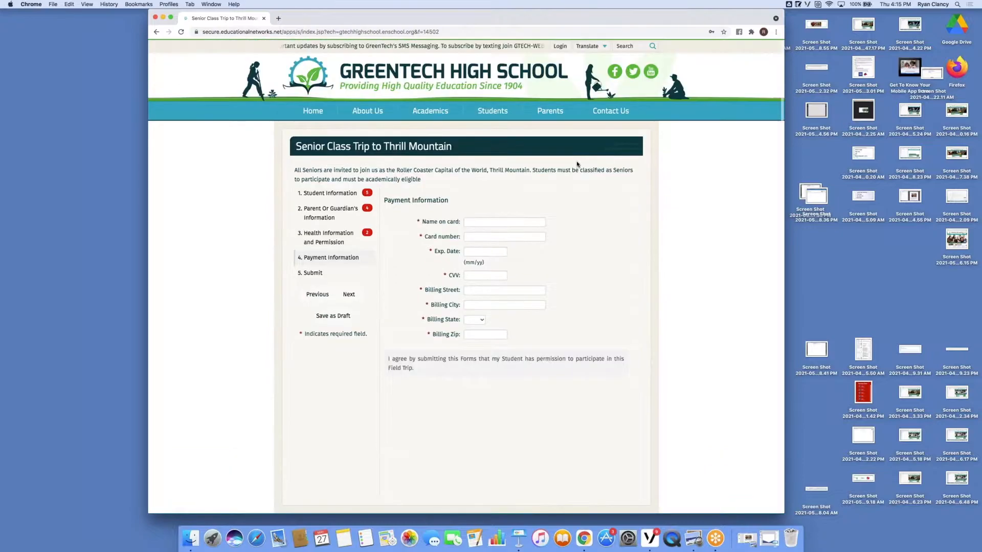
left_click(436, 73)
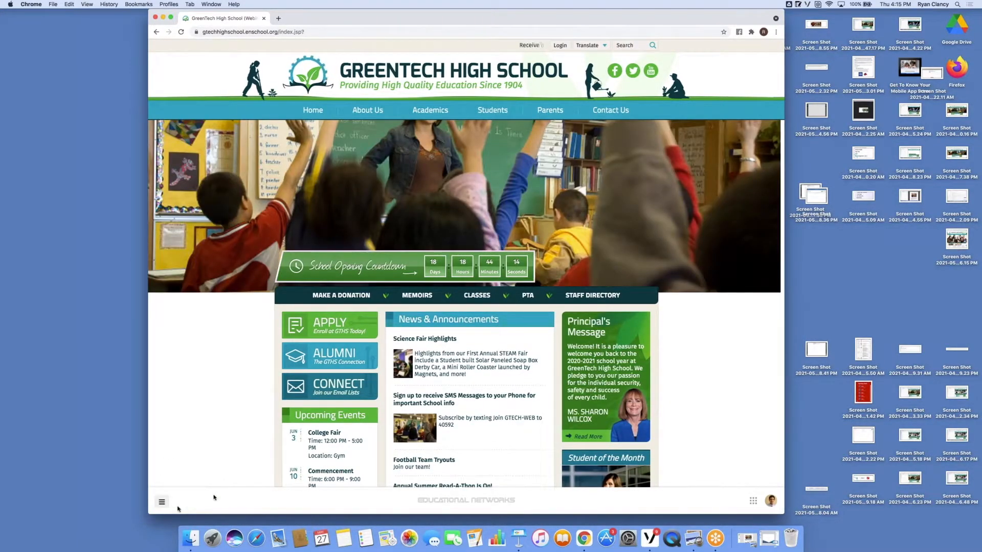
left_click(163, 504)
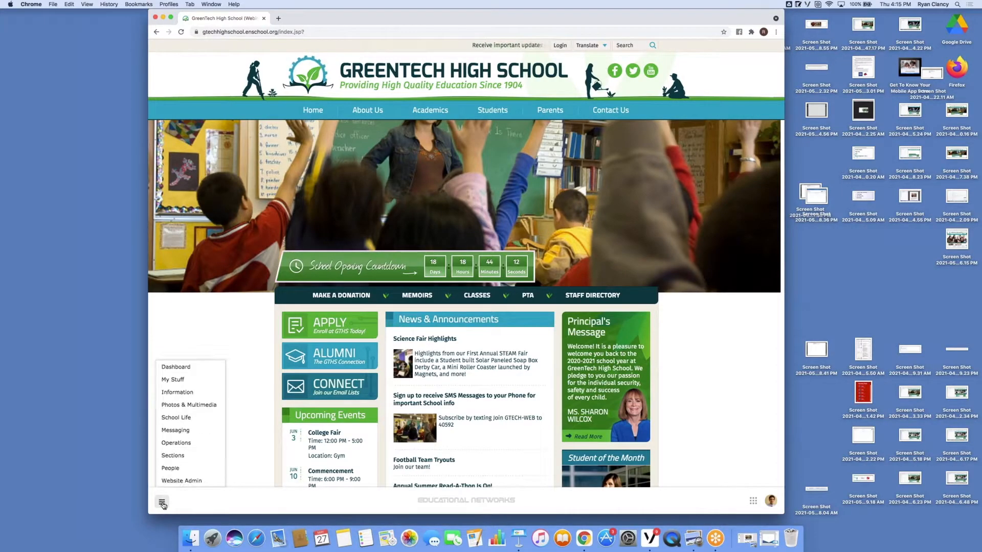
mouse_move(189, 448)
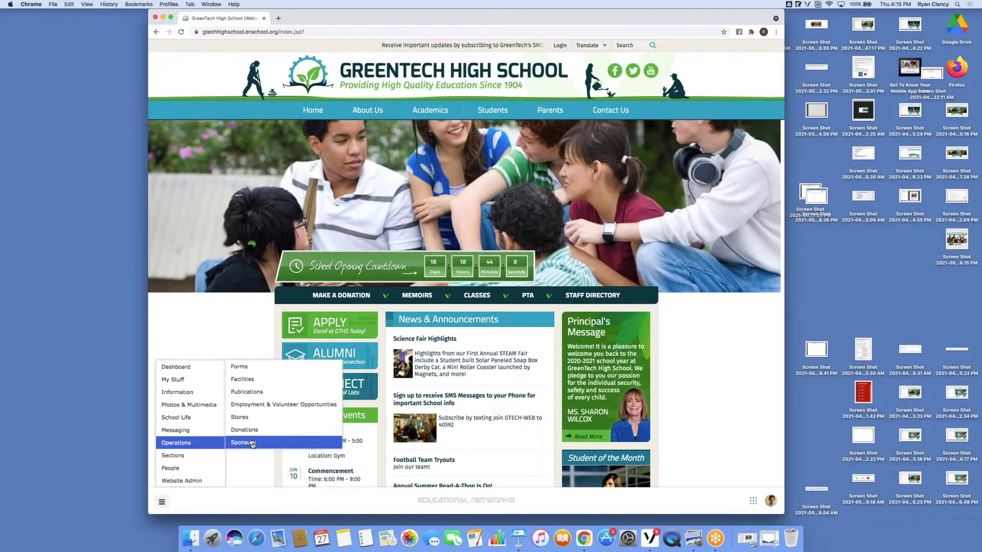
left_click(255, 368)
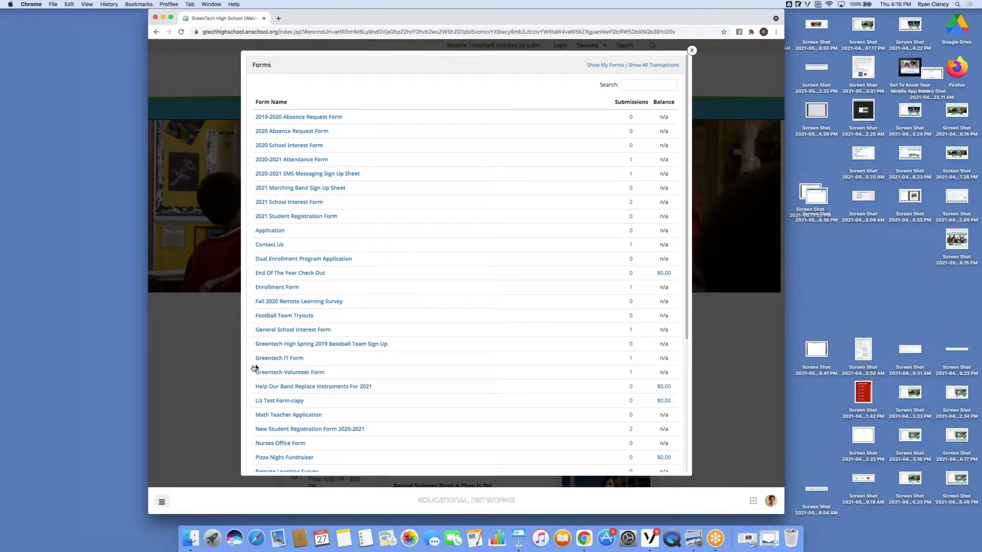
scroll(276, 358, "down", 5)
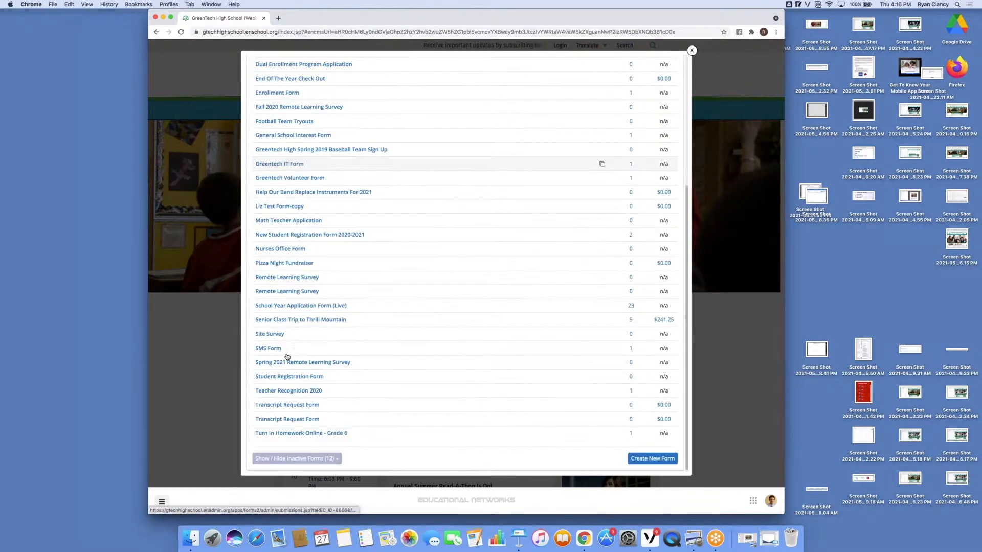
left_click(308, 320)
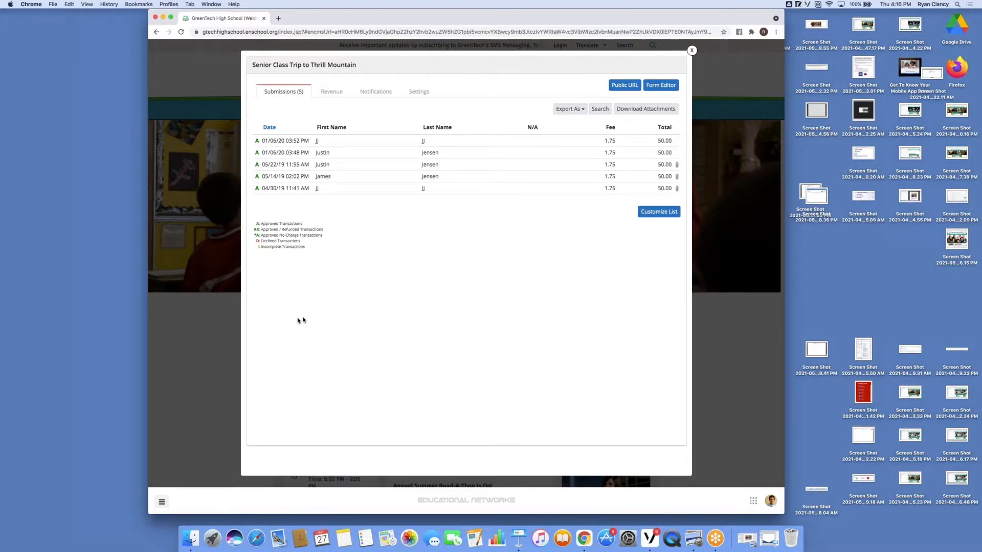
Step: Open one submission's details and close them again
left_click(321, 180)
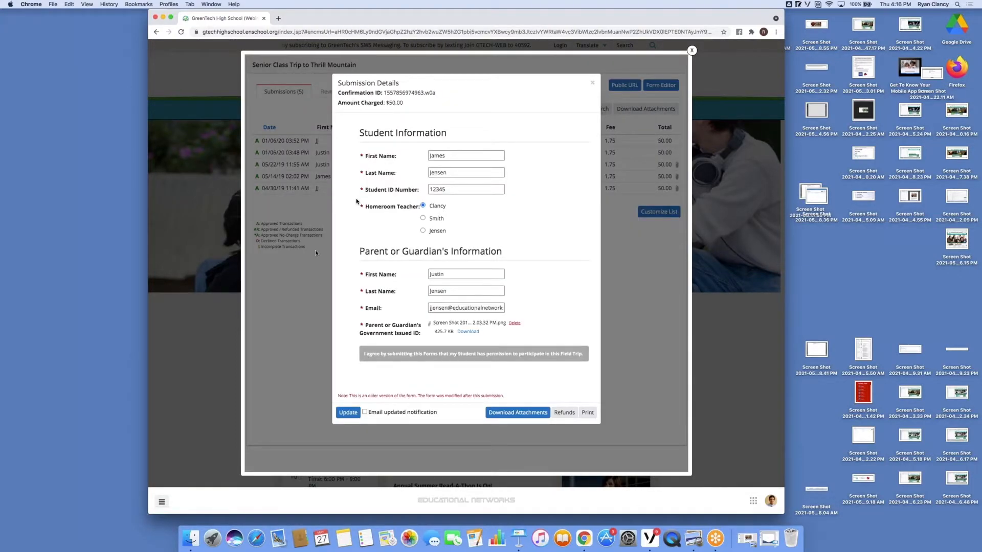
left_click(592, 83)
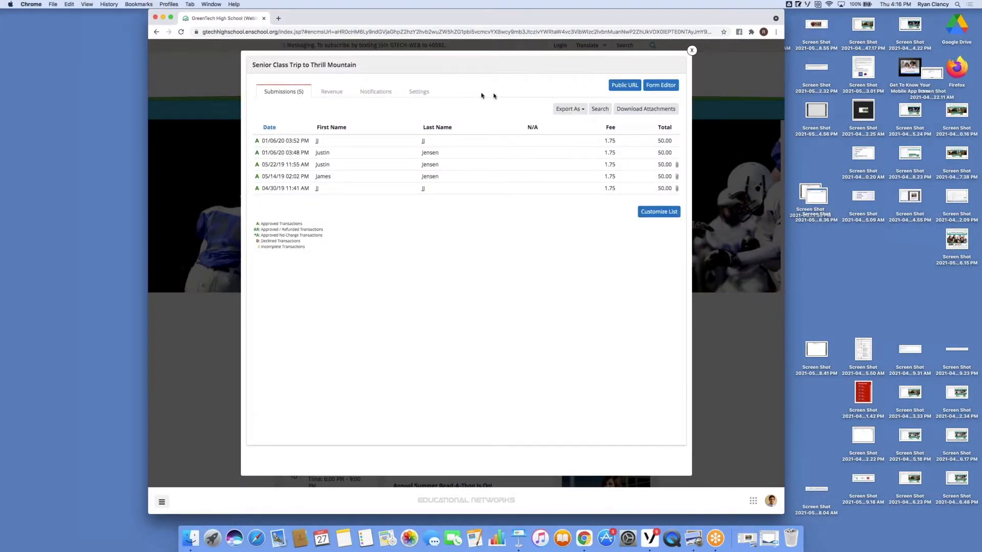
Step: Review the form's Settings and Notifications tabs, then go back to the Submissions list
left_click(419, 92)
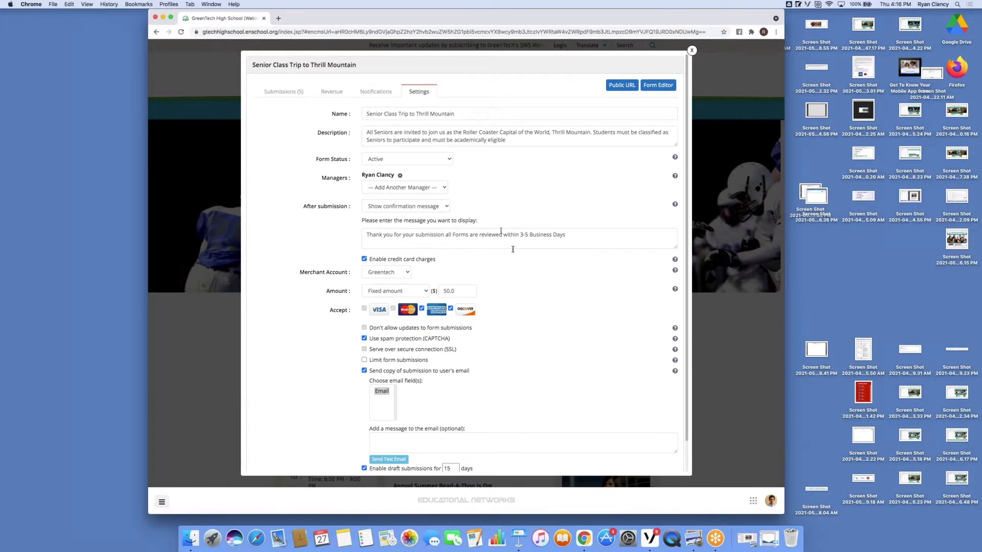
scroll(525, 300, "down", 2)
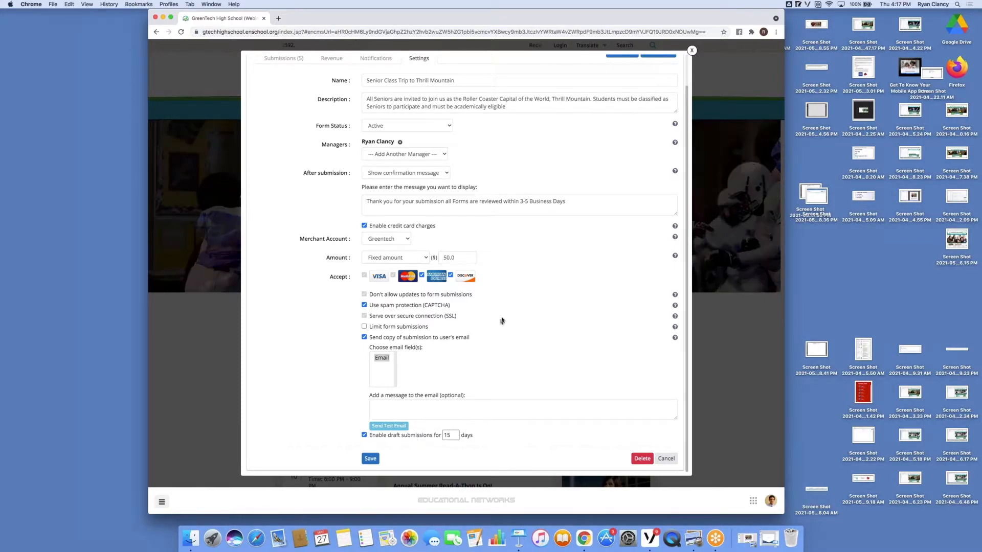
scroll(501, 320, "up", 2)
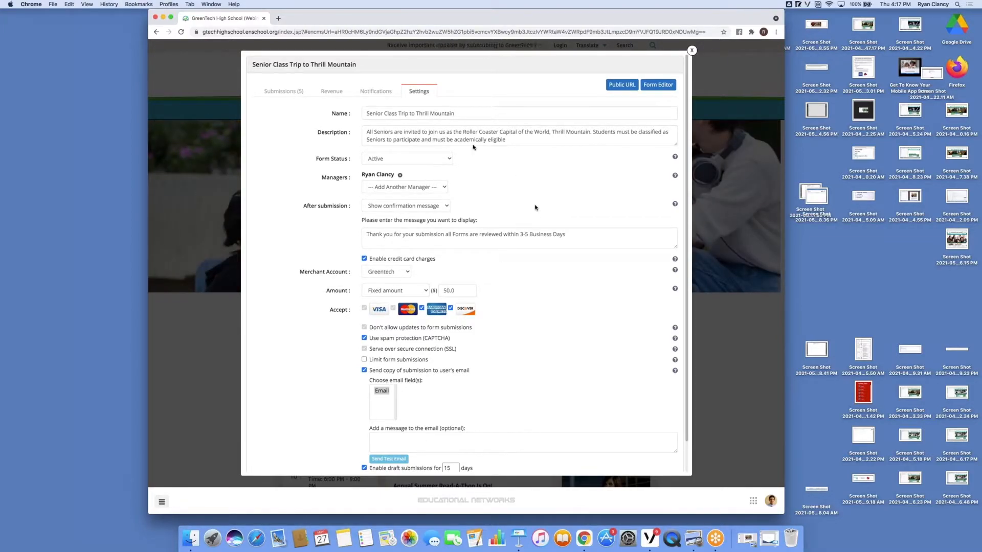
left_click(381, 92)
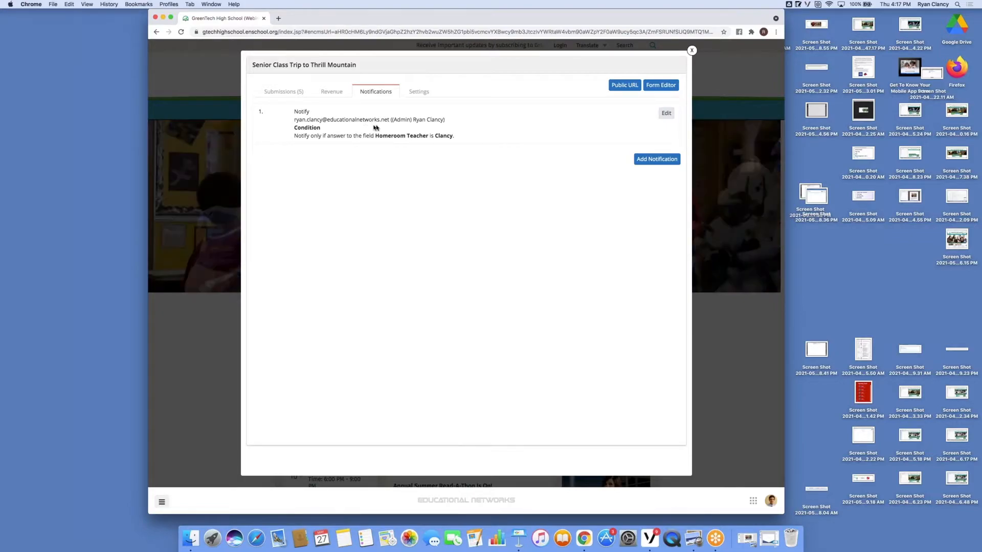
left_click(296, 96)
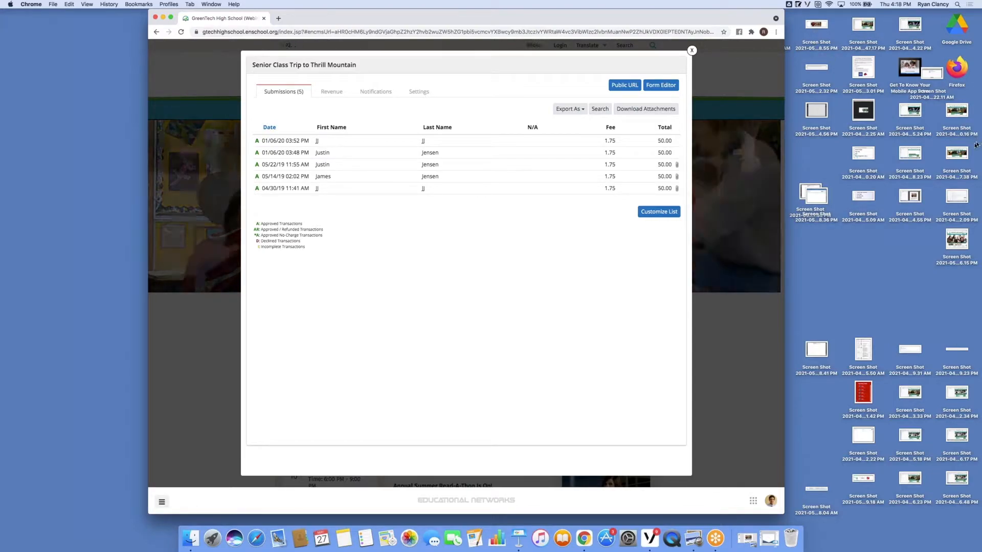
Step: Open the Operations Forms manager and start creating a new form
left_click(938, 172)
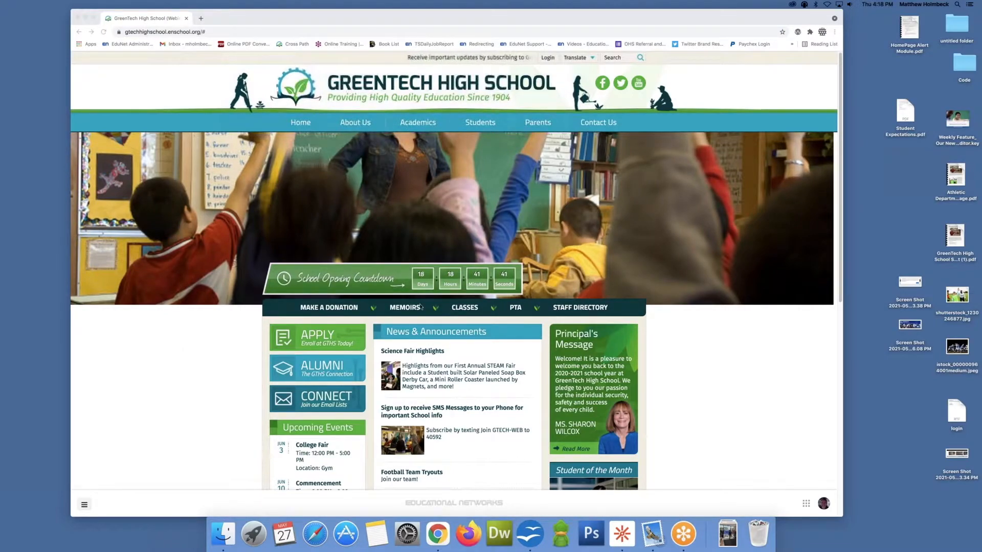
left_click(121, 458)
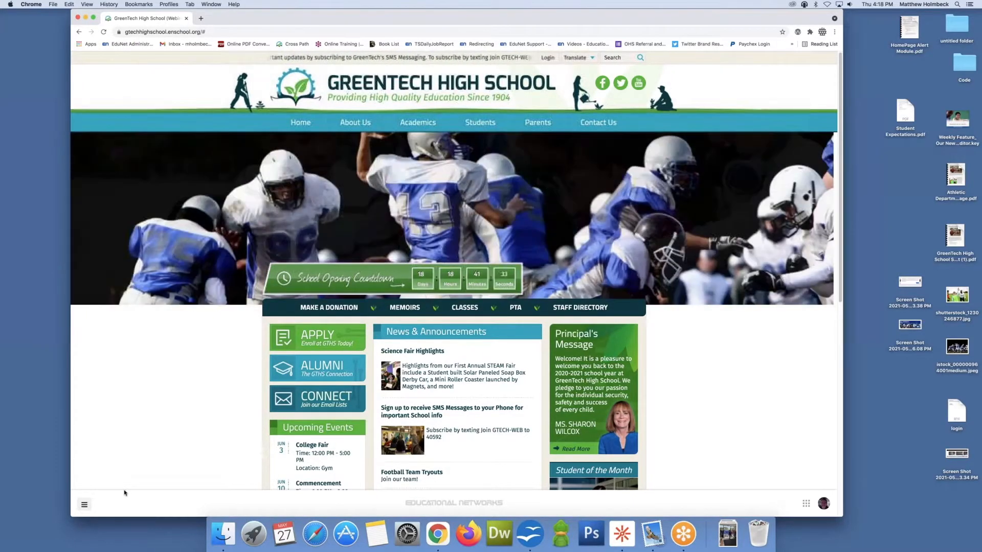
left_click(85, 505)
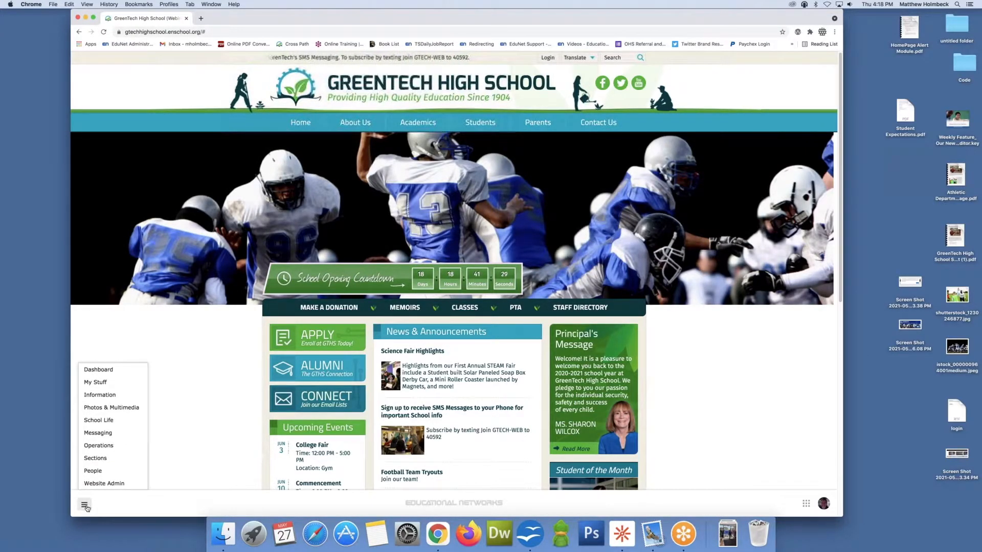
mouse_move(102, 448)
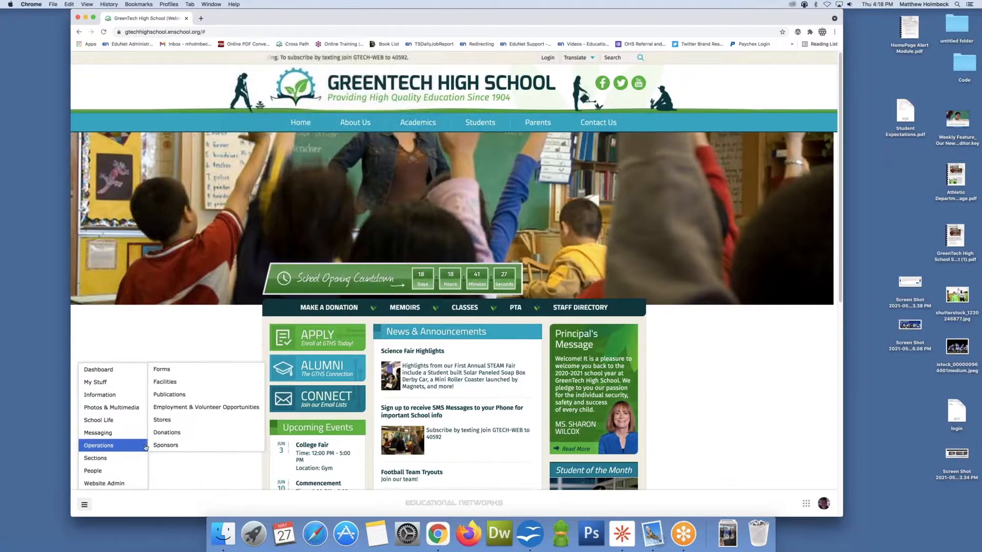
left_click(176, 370)
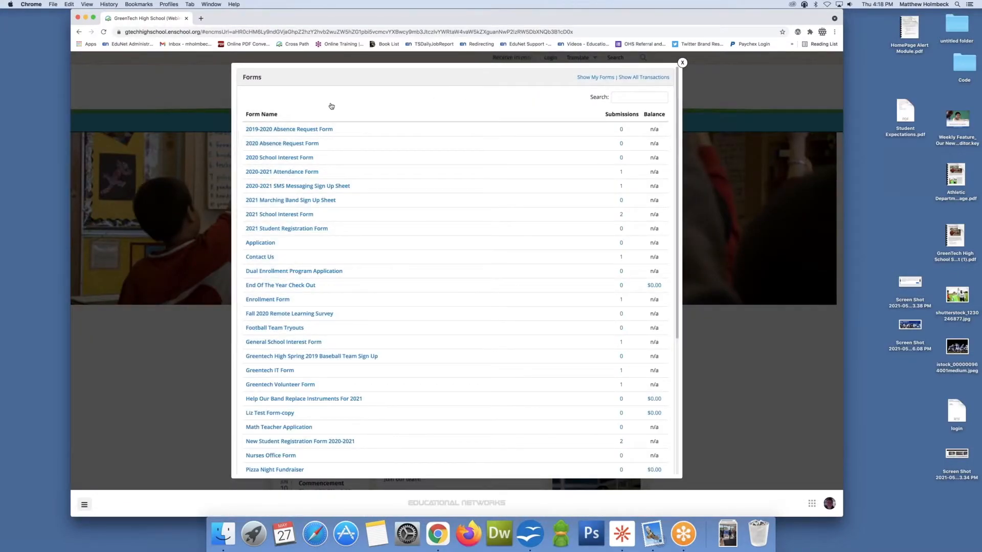
scroll(430, 230, "down", 5)
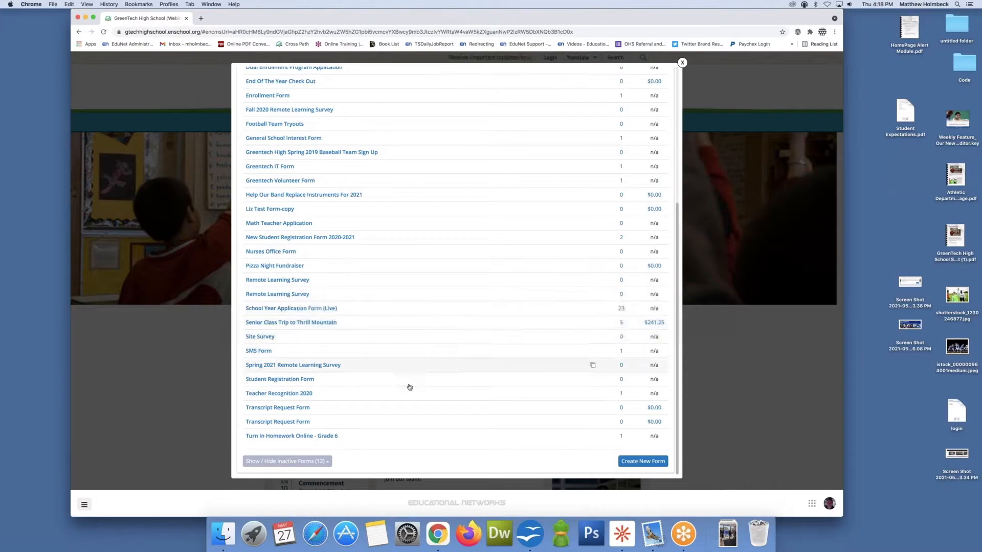
left_click(633, 462)
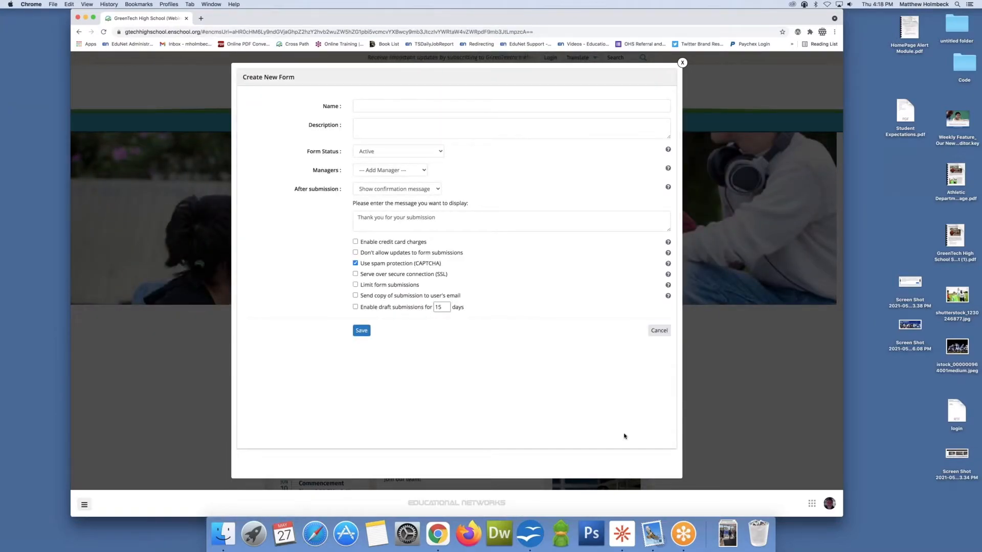
Step: Name the new form 8th Grade Field Trip
left_click(387, 106)
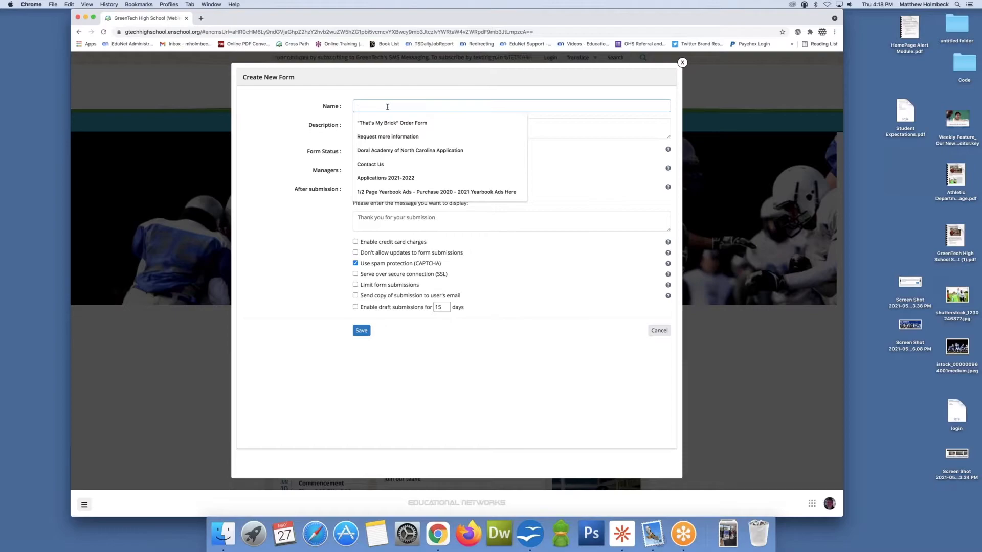
type("8Ther")
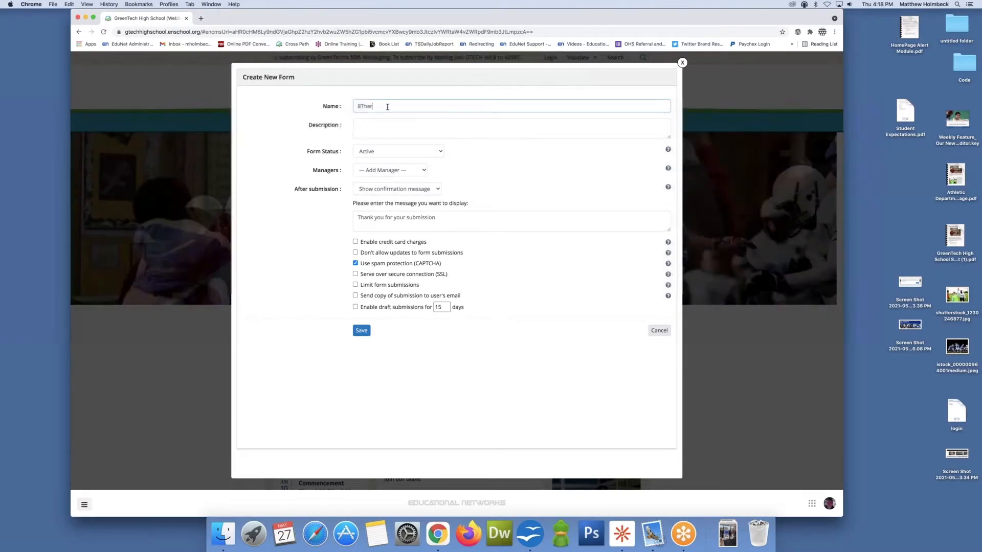
key("BackSpace")
key("BackSpace")
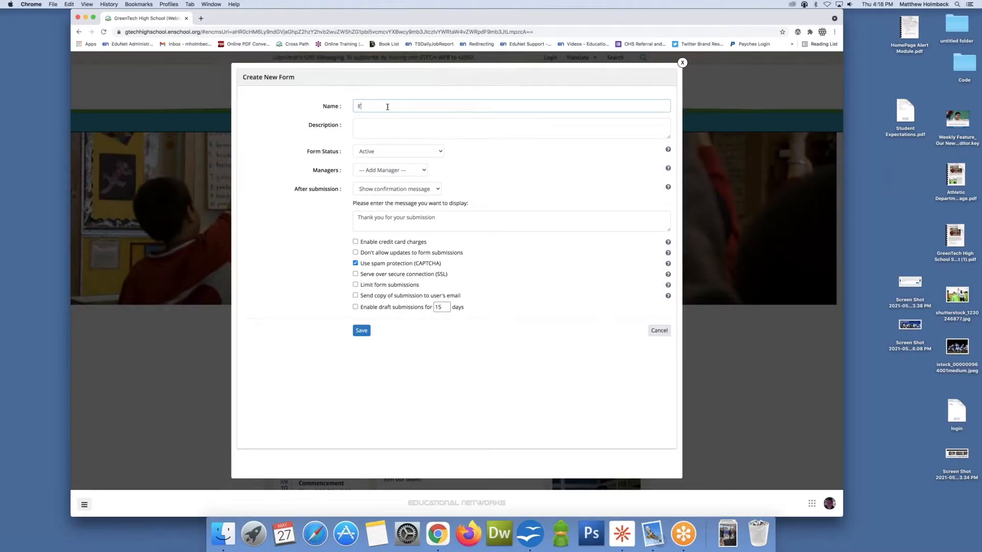
type("th Grade Field")
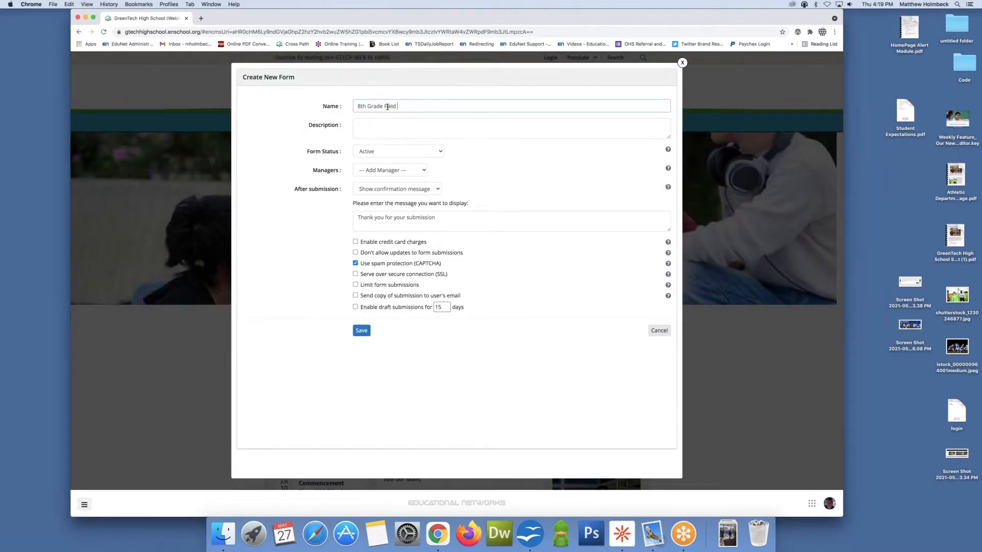
type(" t")
key("BackSpace")
type("Tip")
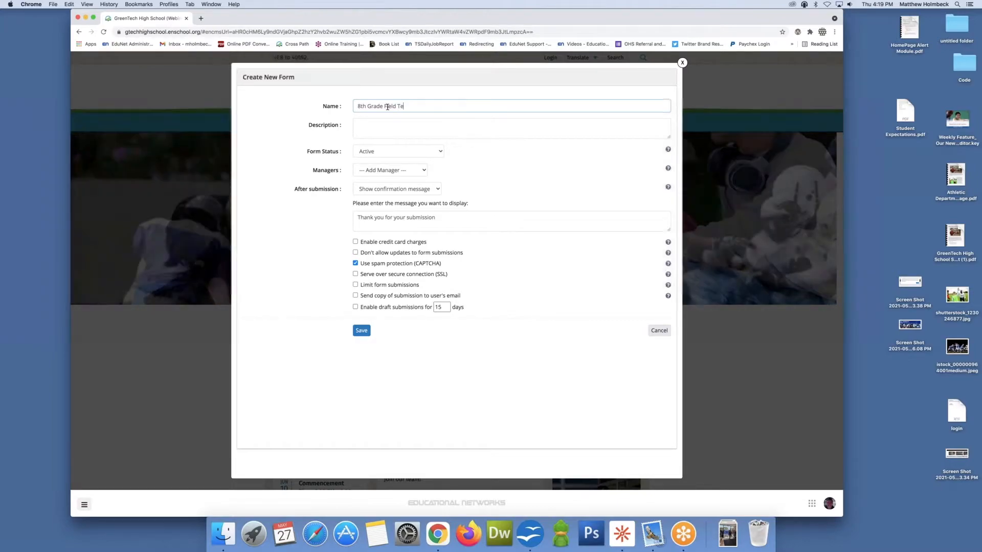
key("BackSpace")
type("rip")
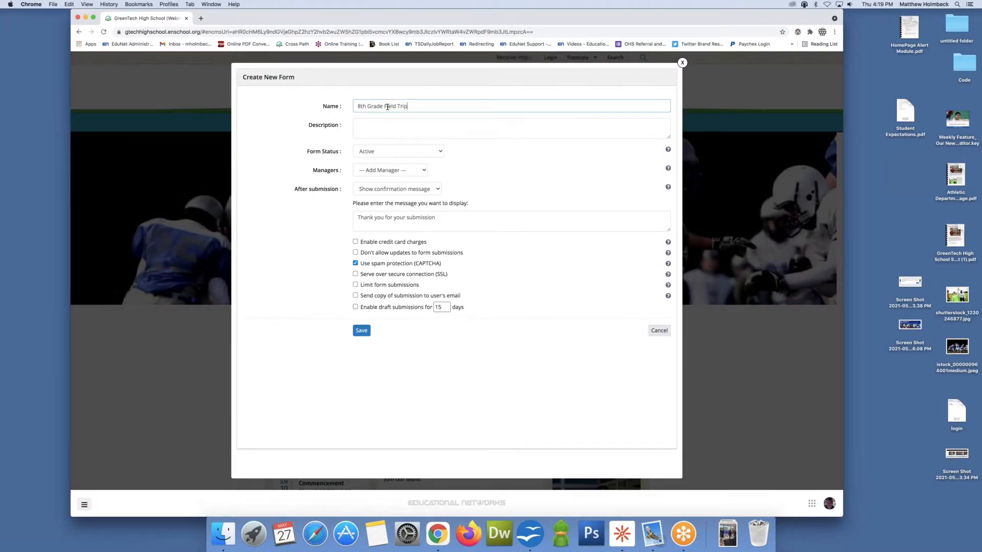
left_click(367, 129)
left_click(375, 152)
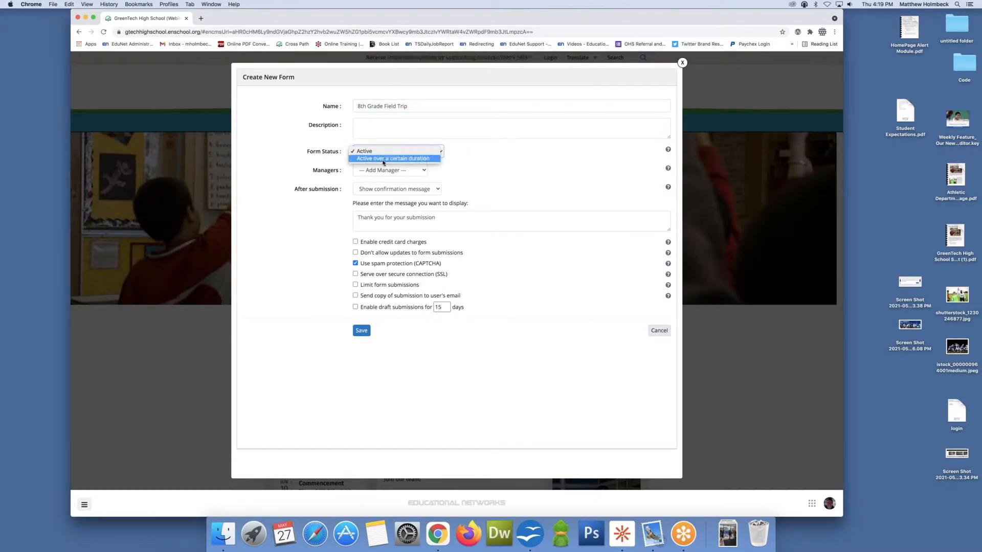
left_click(413, 158)
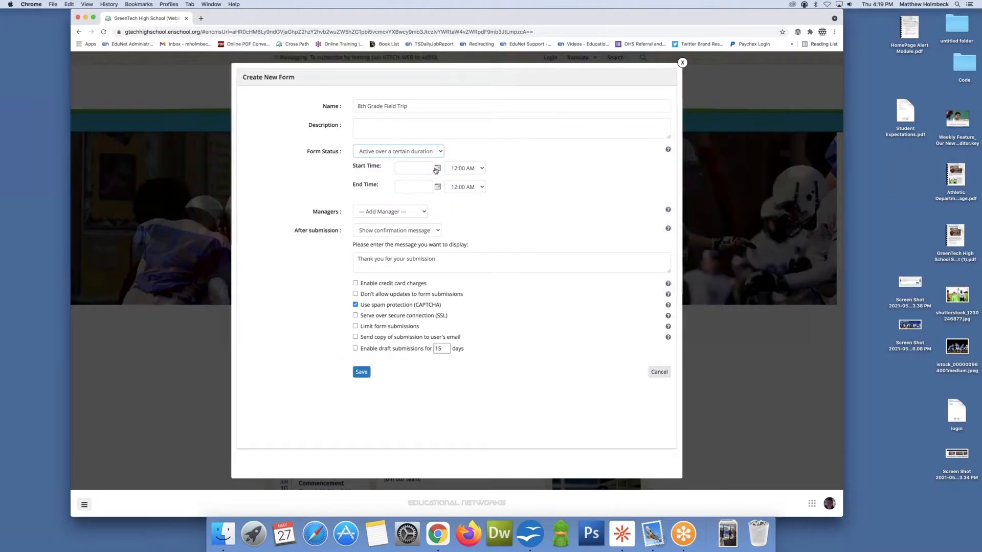
left_click(440, 151)
left_click(382, 144)
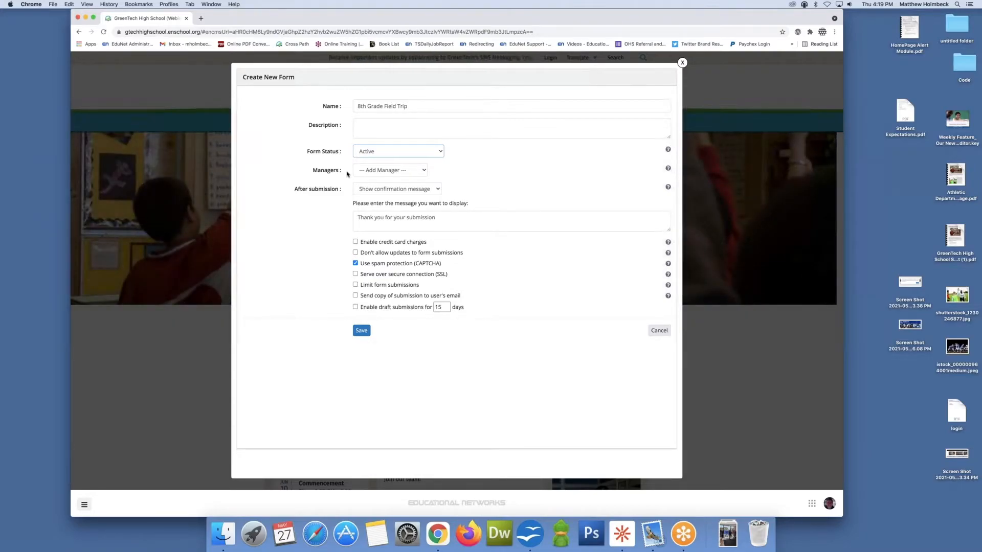
Step: Add A Teacher as the form's manager, keeping the confirmation message shown after submission
left_click(379, 171)
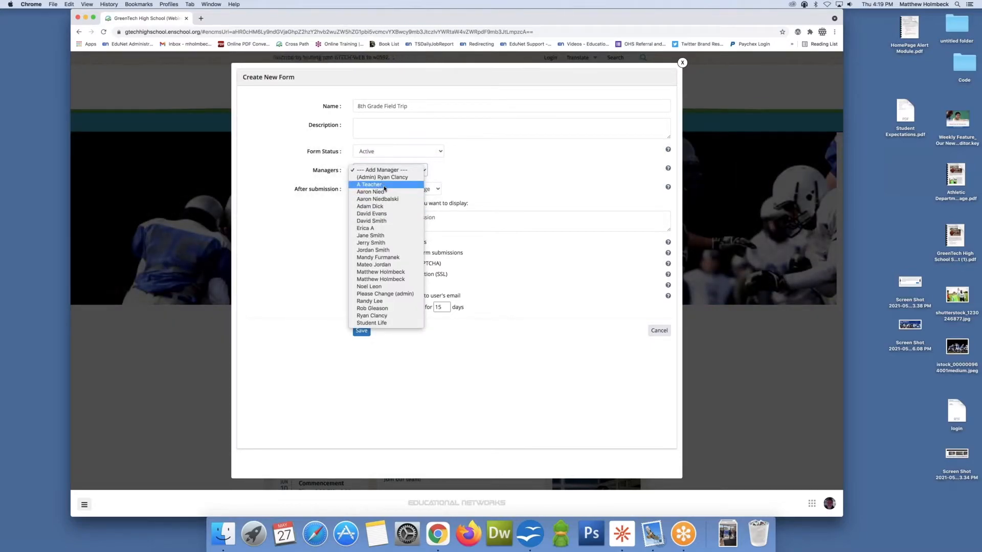
left_click(385, 189)
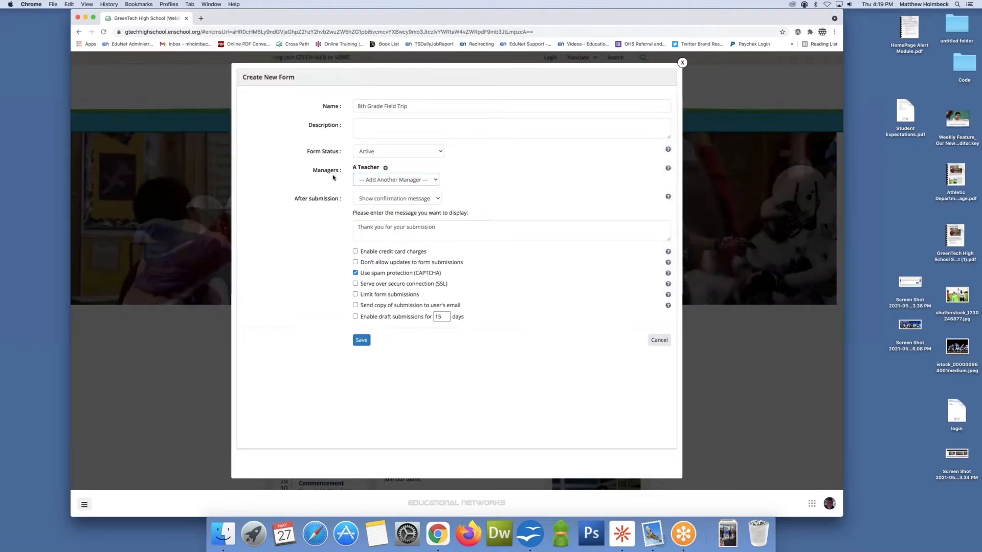
left_click(379, 199)
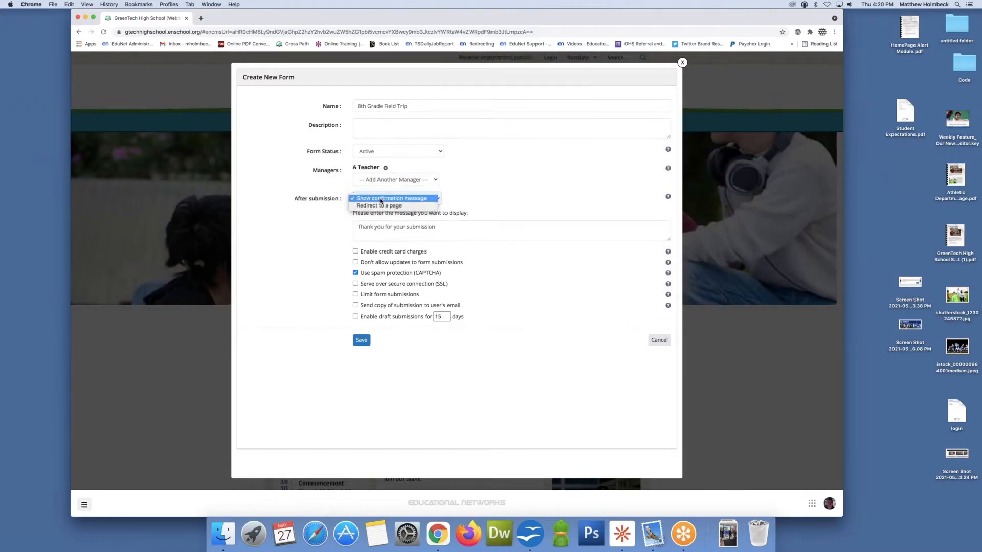
left_click(380, 199)
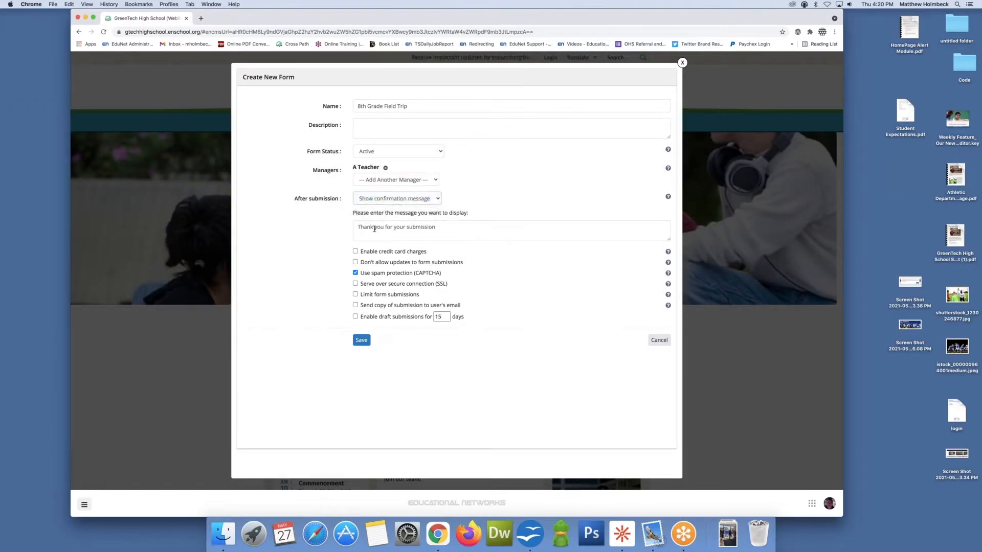
left_click(415, 227)
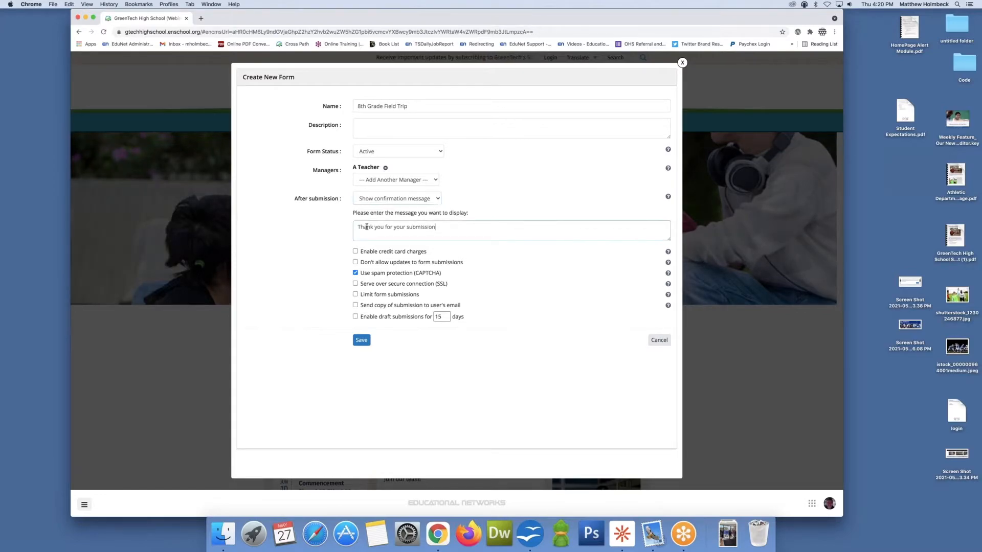
key("super+a")
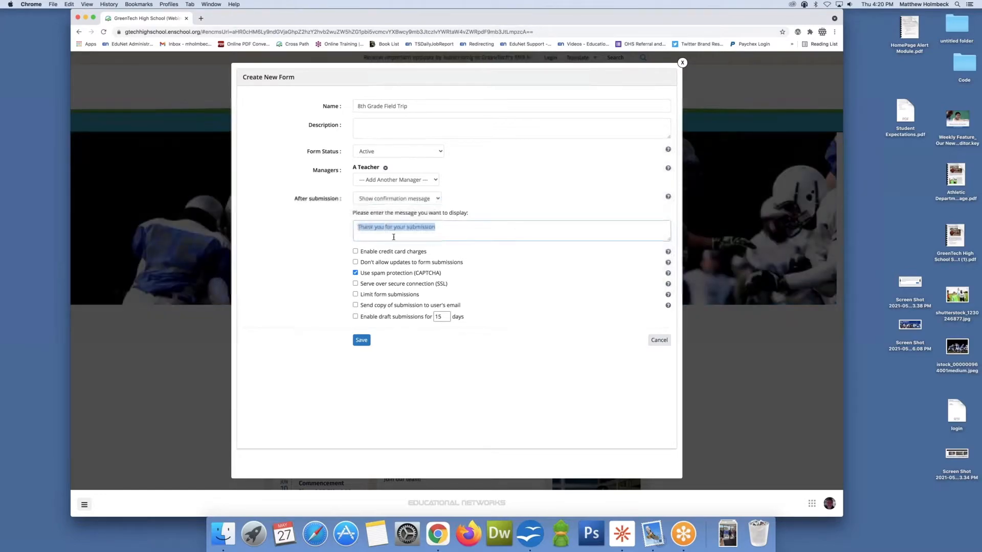
Step: Enable credit card charges with a fixed amount of 10.00 dollars
left_click(356, 251)
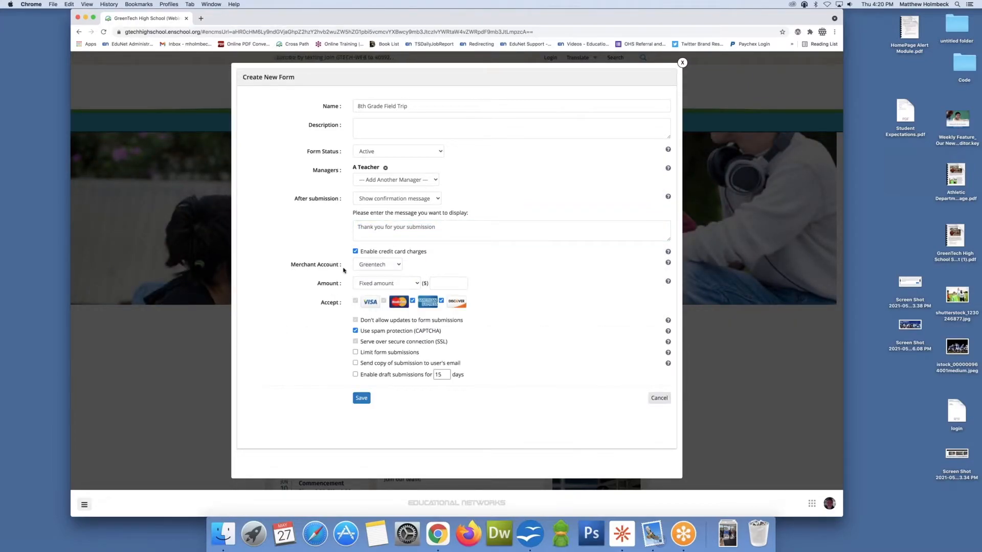
left_click(411, 285)
left_click(410, 290)
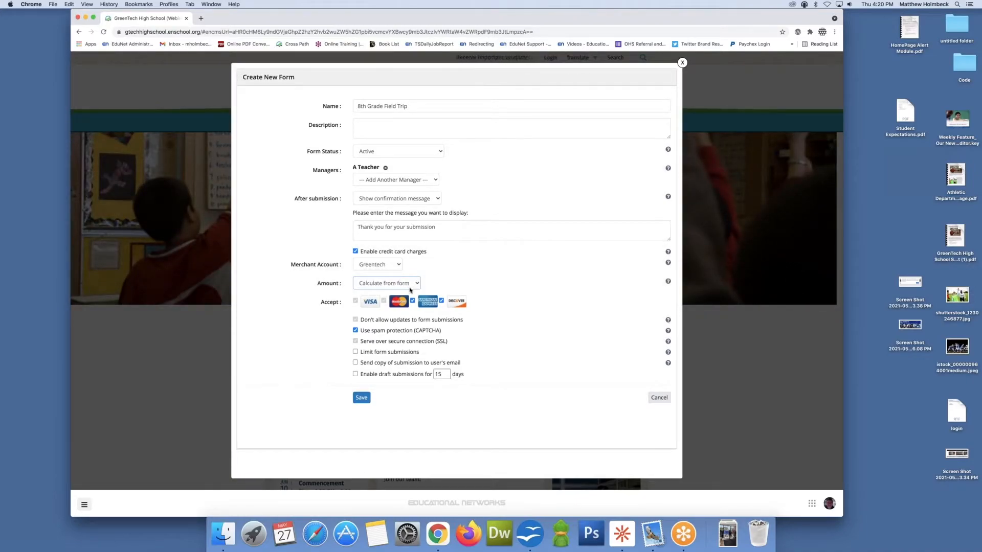
left_click(410, 284)
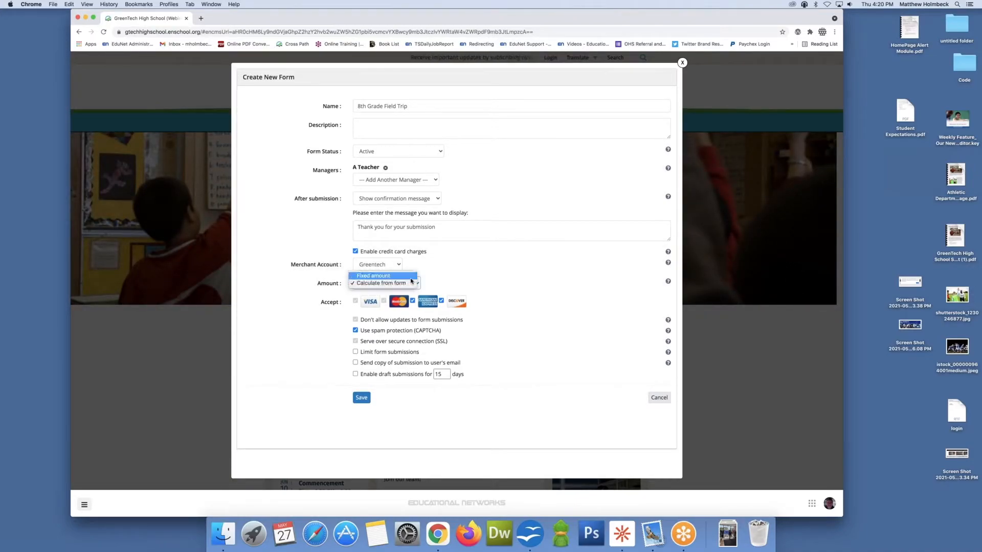
left_click(409, 276)
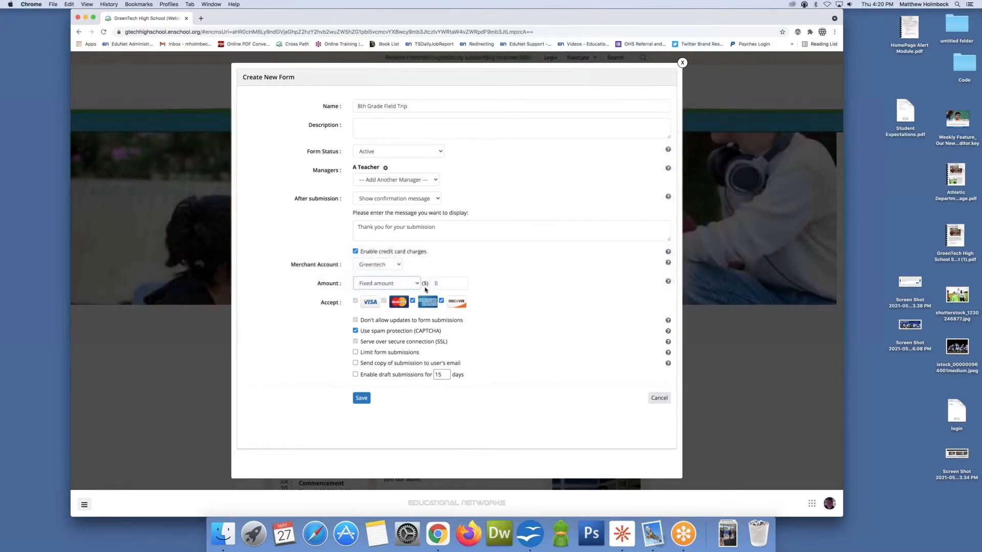
left_click(452, 284)
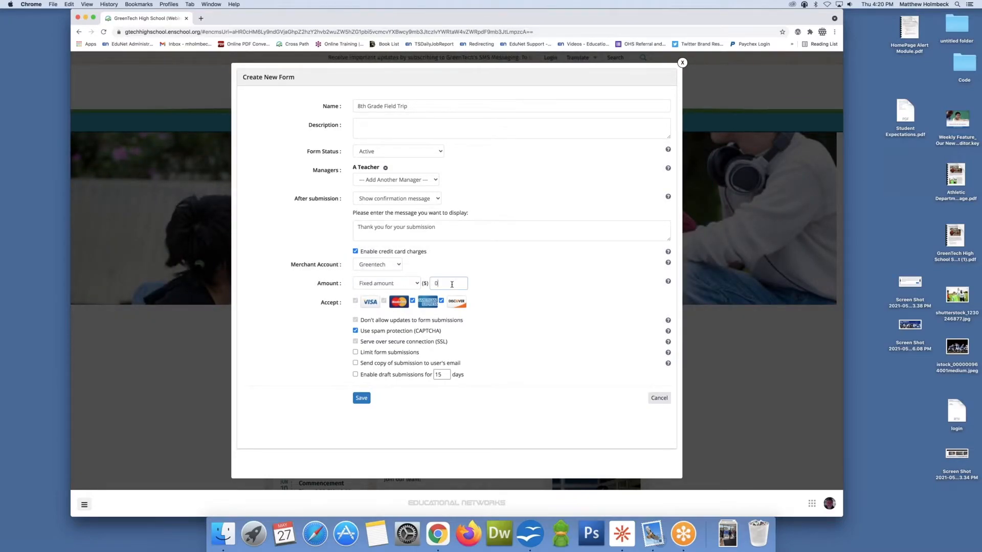
type("10")
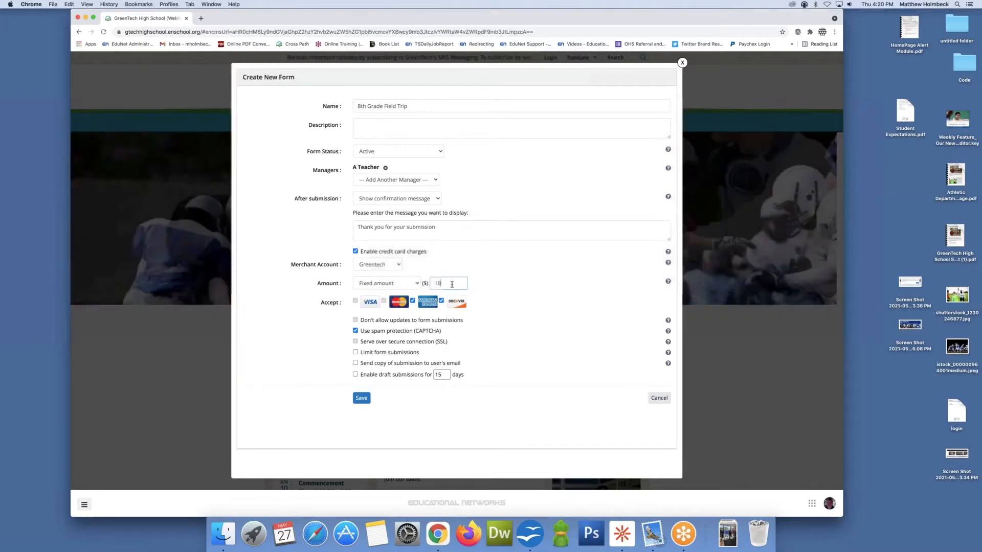
type(".00")
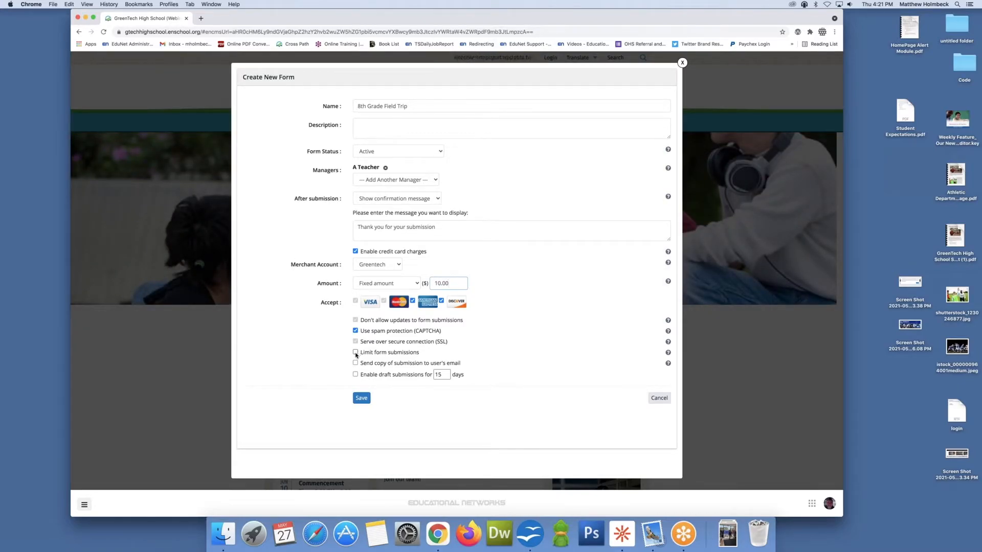
Step: Try enabling the submission limit and sending a copy of submissions to the user's email
left_click(355, 353)
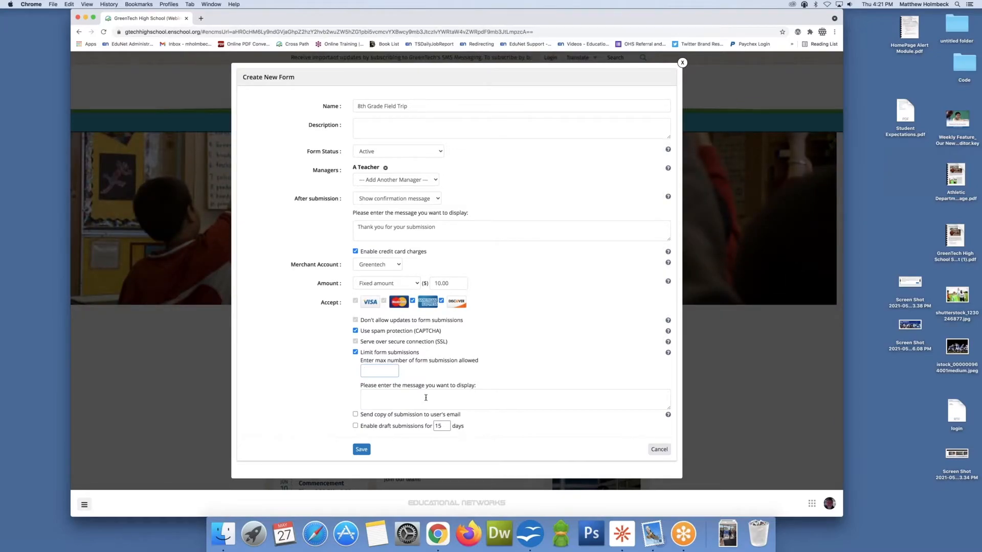
left_click(355, 352)
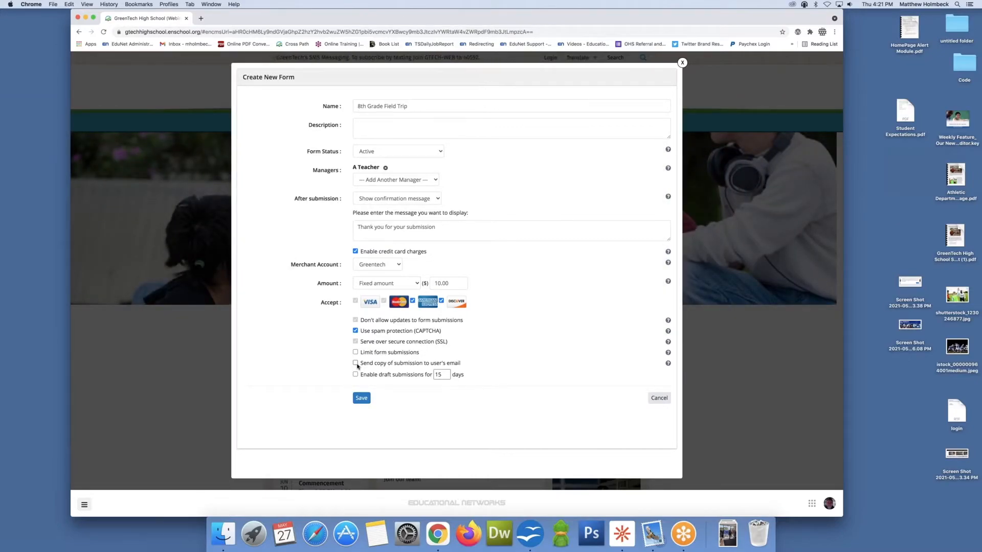
left_click(356, 363)
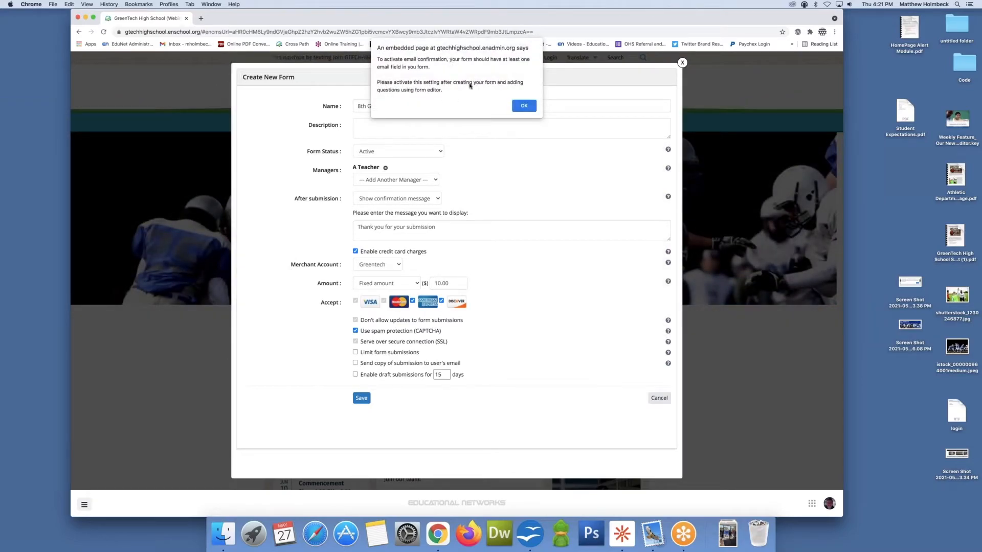
left_click(523, 107)
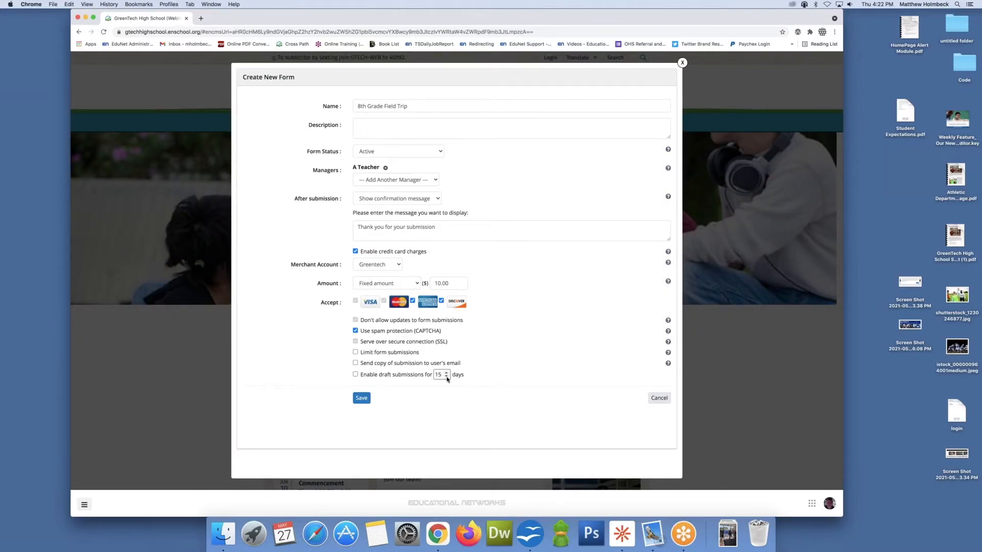
Step: Enable draft submissions for 15 days and try saving the form
left_click(355, 375)
left_click(361, 399)
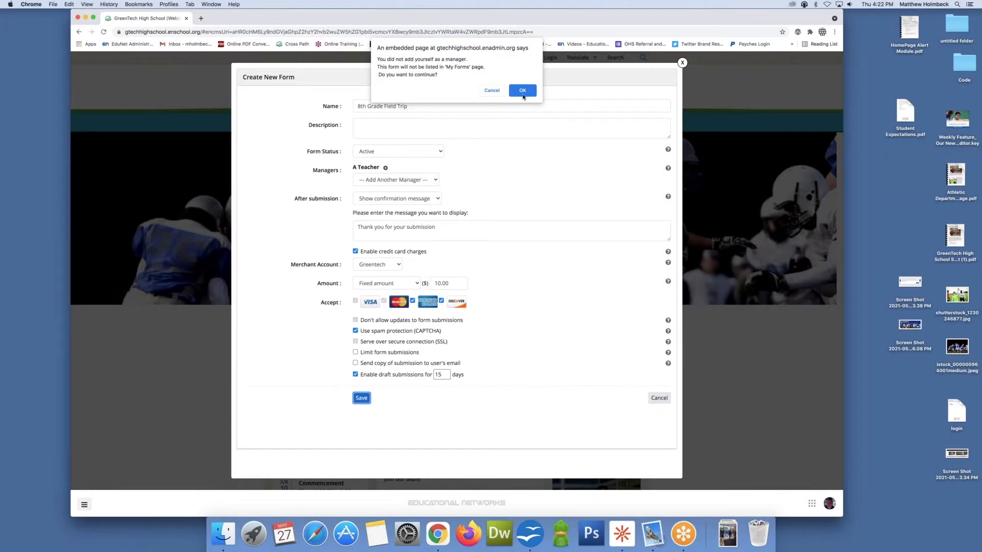
left_click(492, 90)
Step: Add your own account as a second manager of the form
left_click(416, 180)
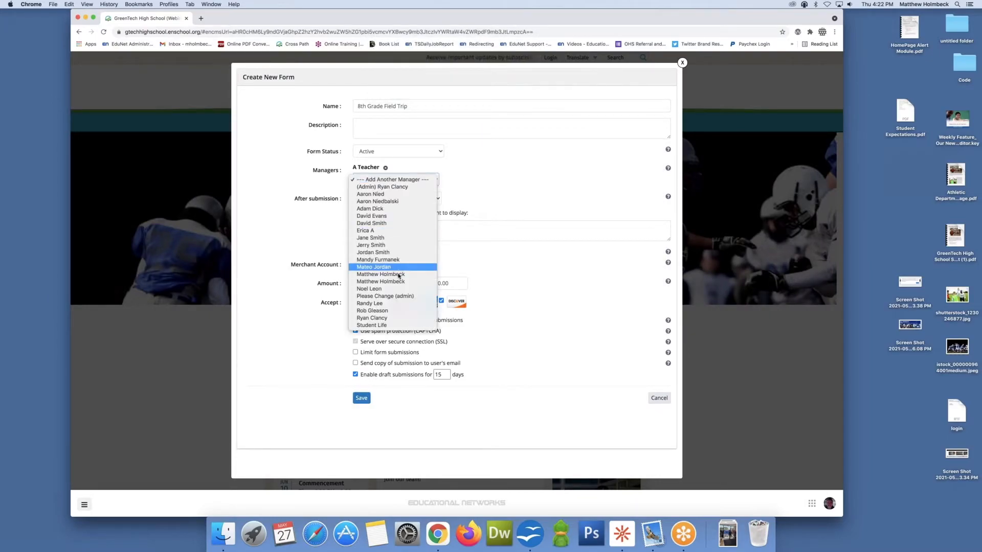
left_click(397, 274)
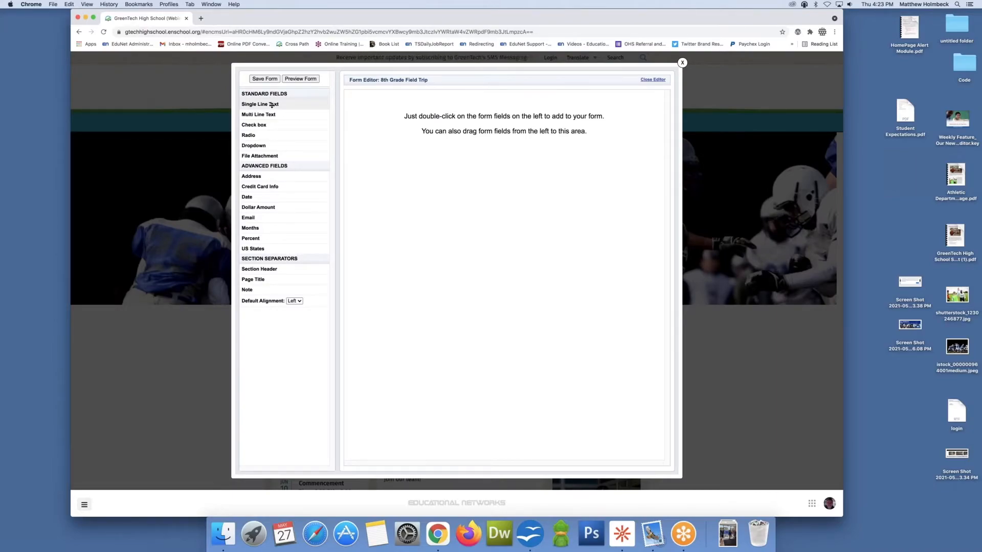
Step: Add a single line text field with the question First Name and mark it as required
left_click_drag(272, 105, 399, 112)
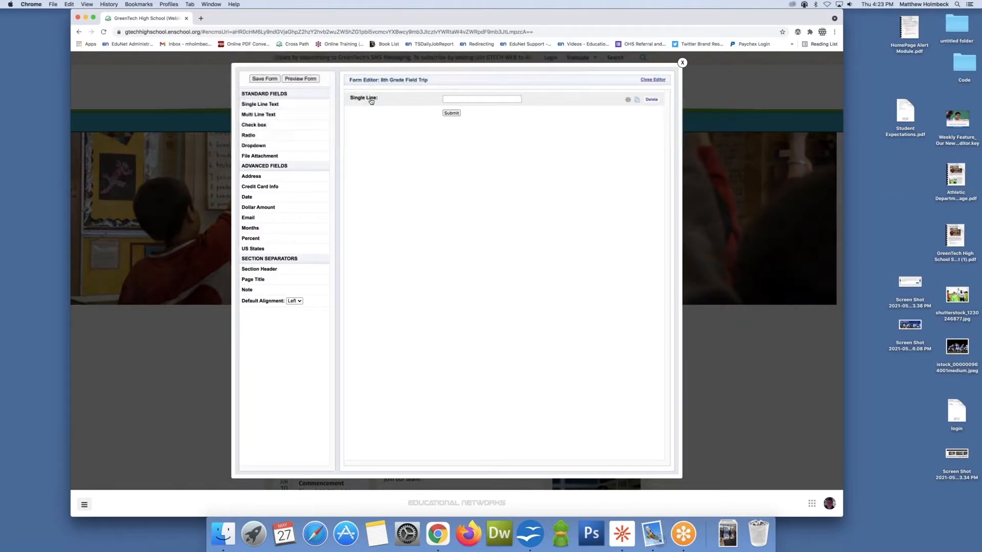
left_click(395, 100)
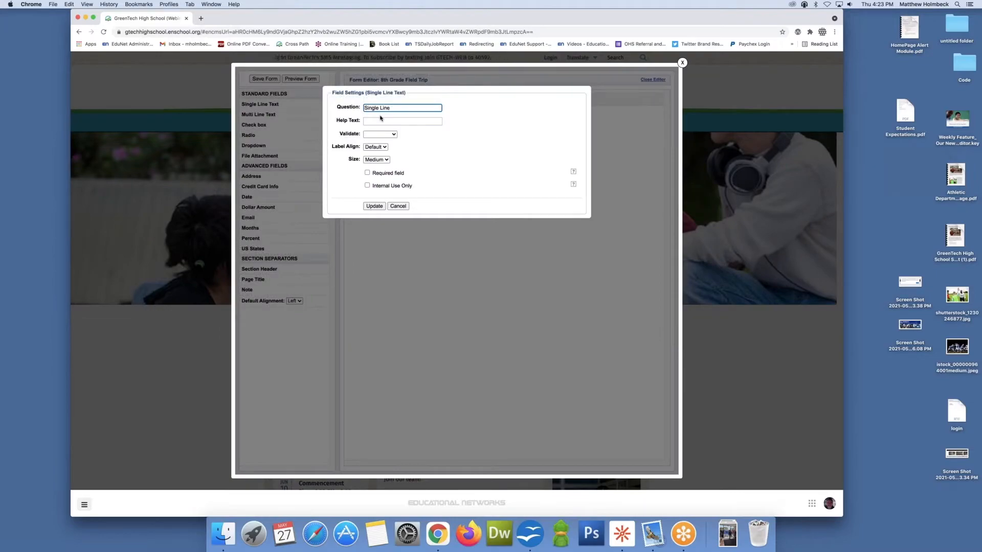
triple_click(366, 110)
type("Fir")
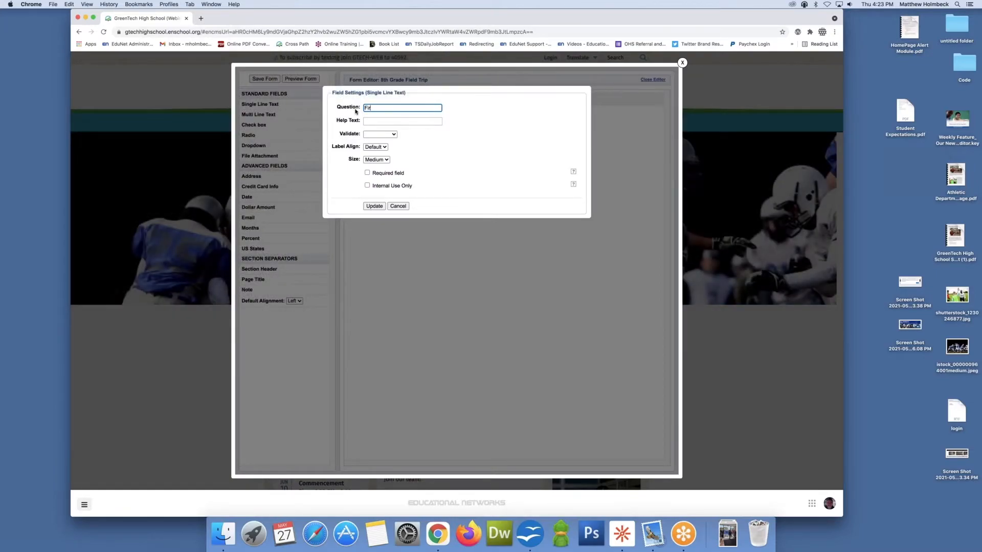
key("BackSpace")
type("F")
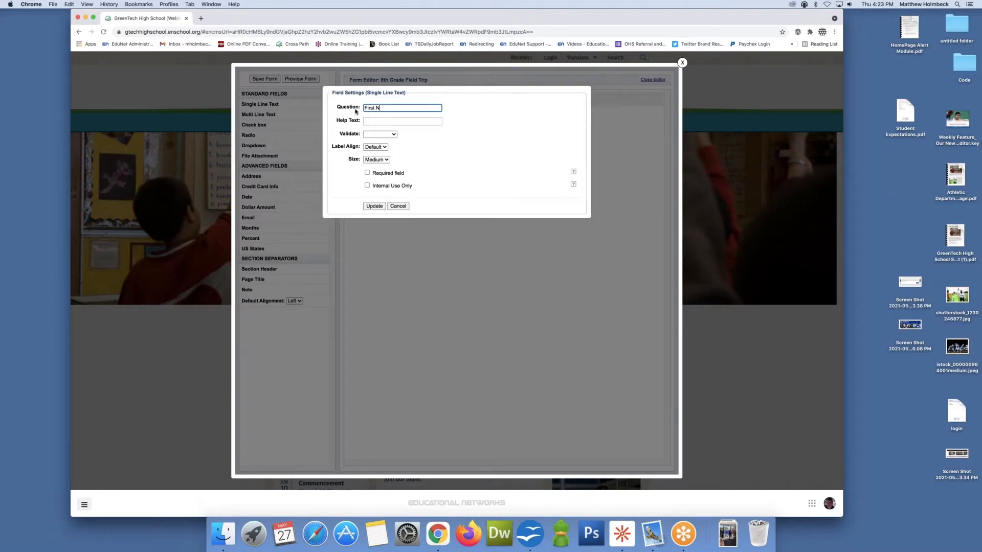
left_click(368, 174)
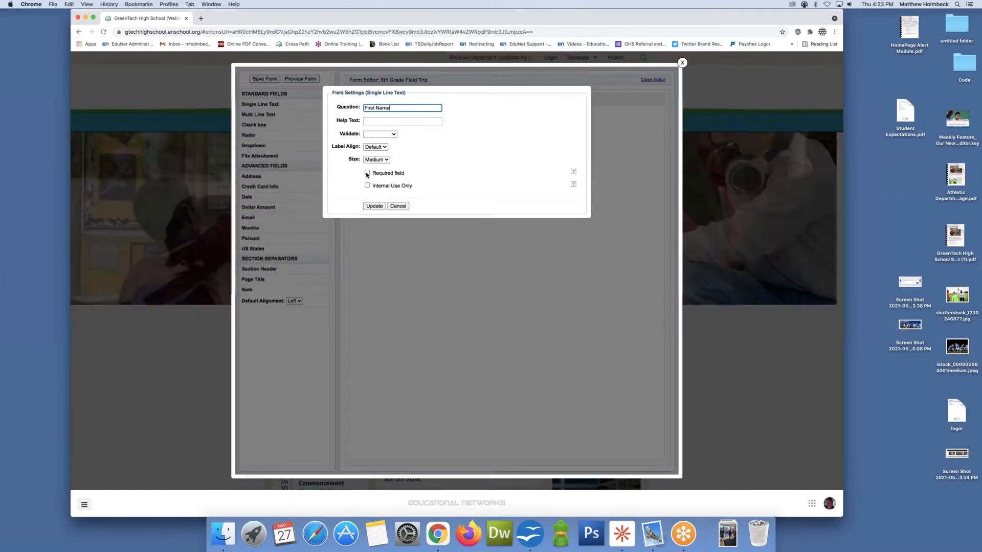
left_click(374, 206)
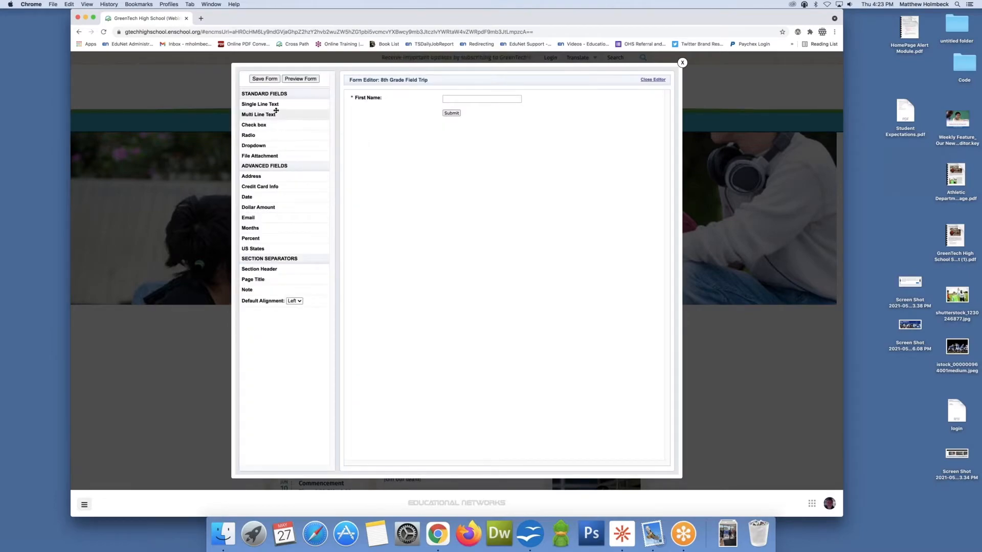
Step: Add a second single line text field with the question Last Name and mark it as required
left_click_drag(270, 104, 367, 117)
left_click(370, 116)
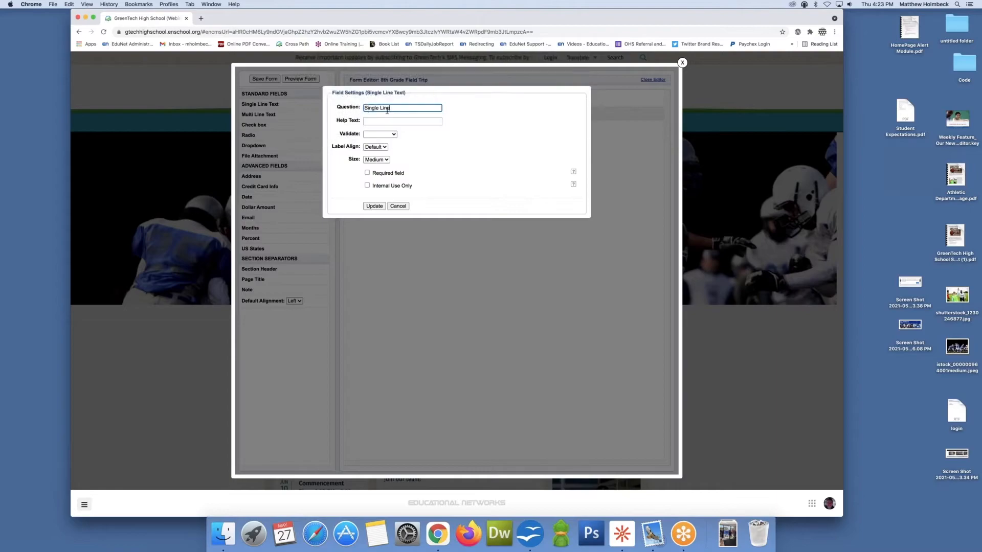
triple_click(375, 107)
type("Last Name")
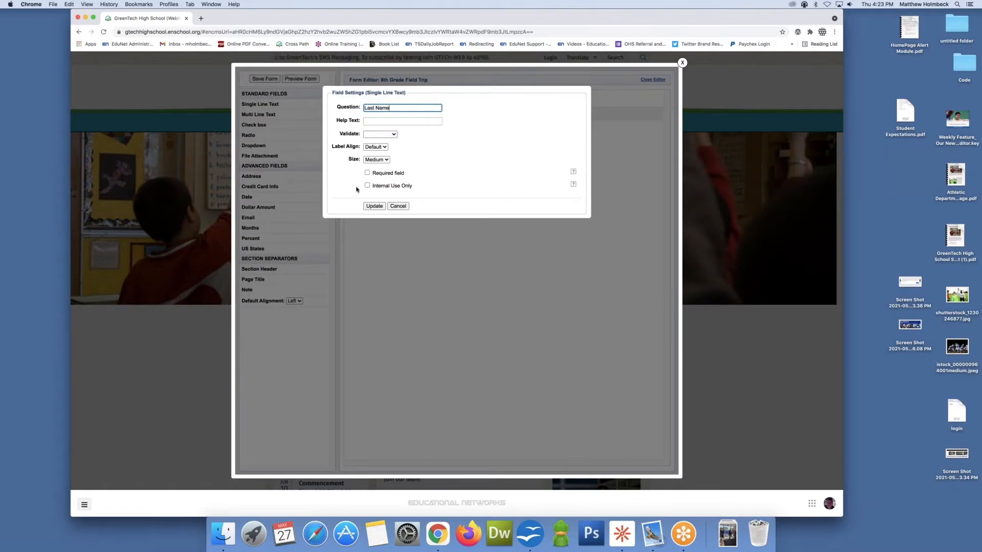
left_click(368, 173)
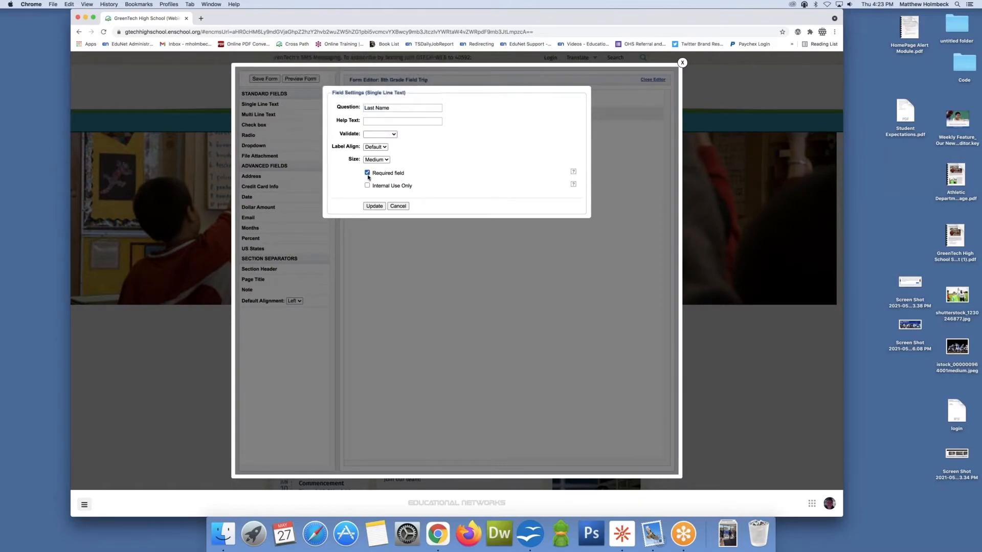
left_click(378, 206)
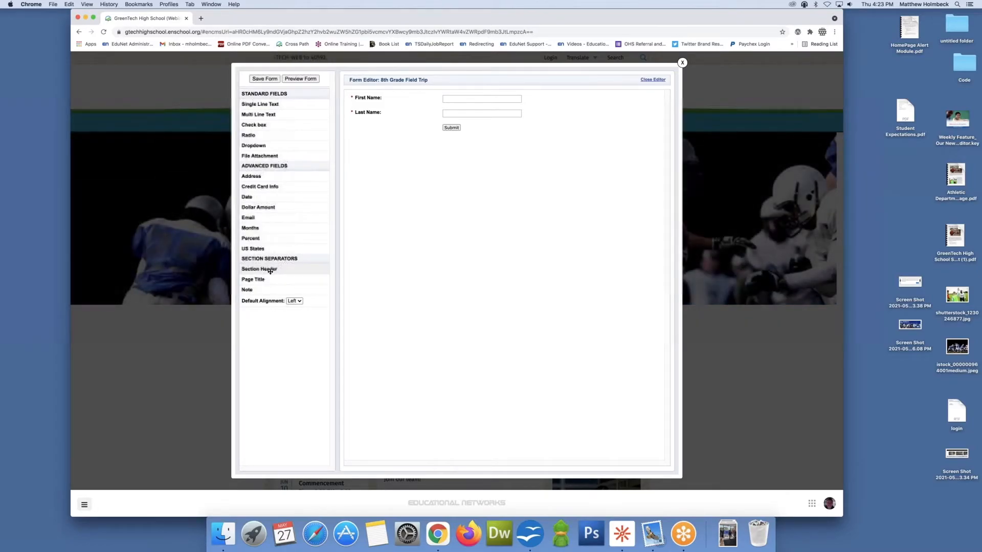
Step: Add a section header at the top of the form labelled Student Information
left_click_drag(260, 269, 374, 102)
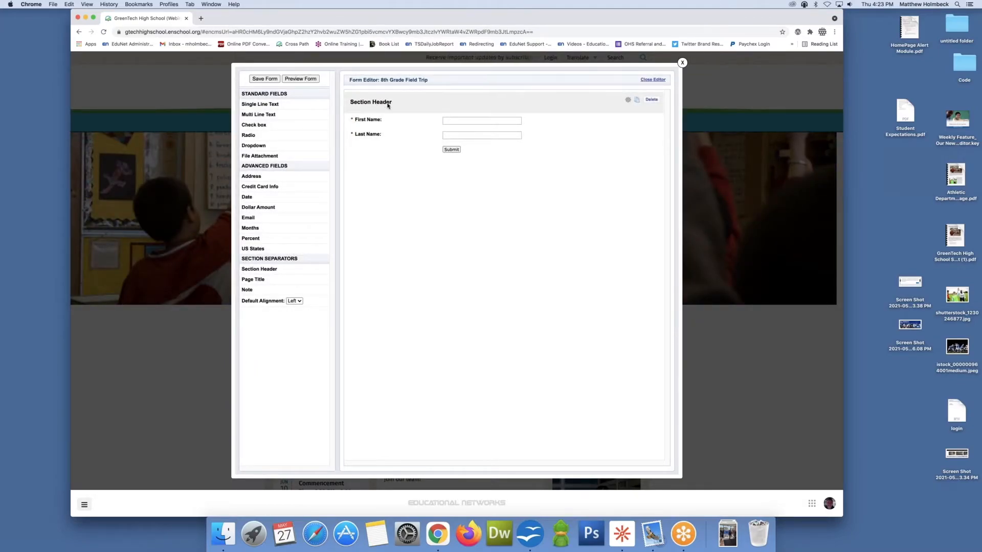
left_click(387, 104)
type("S")
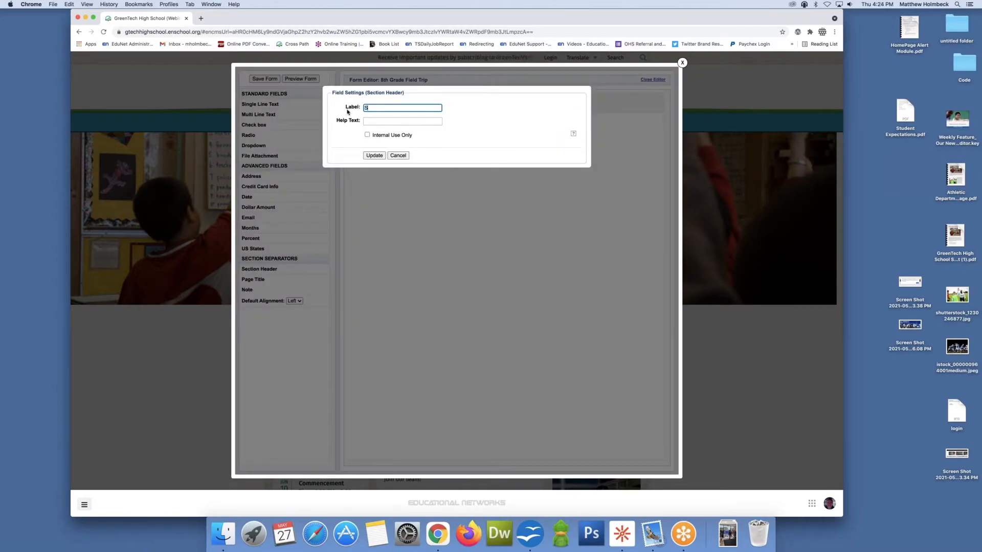
type("tude")
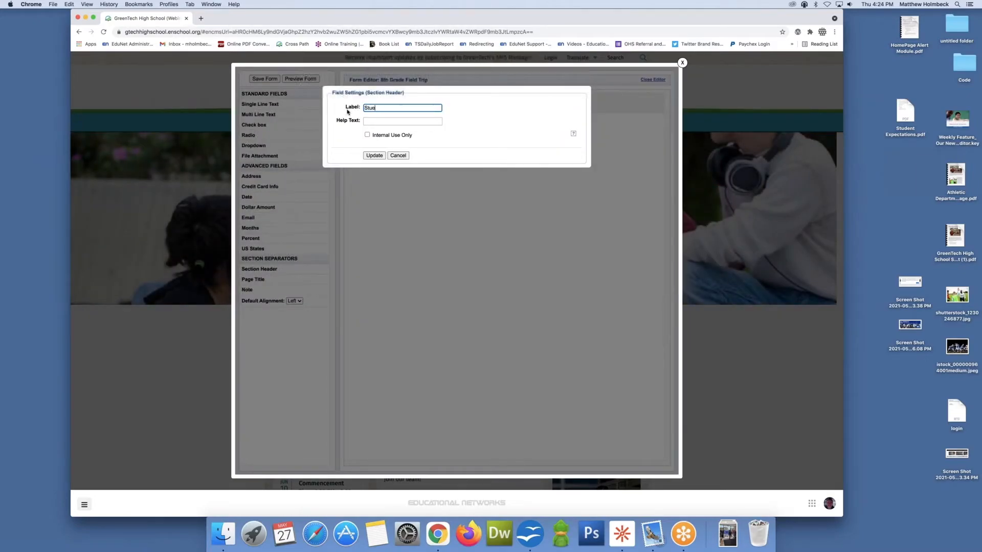
type("nt Information")
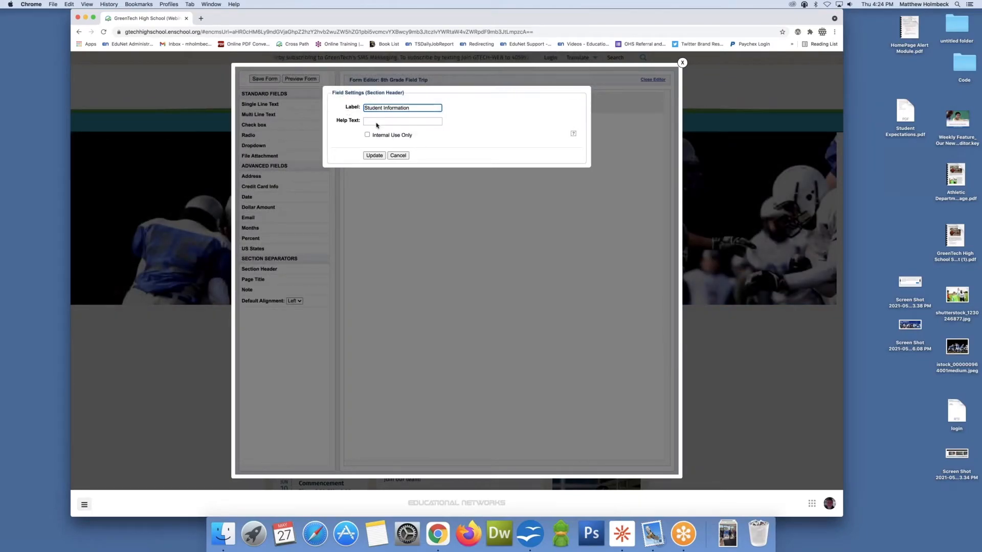
left_click(375, 156)
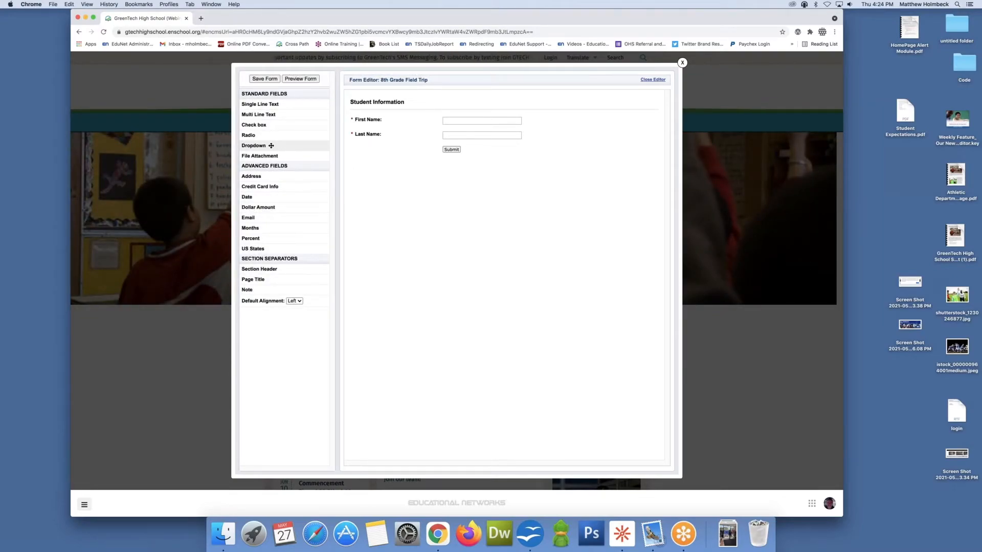
Step: Add a dropdown field below Last Name with the question Home Room Teacher
left_click_drag(271, 147, 479, 157)
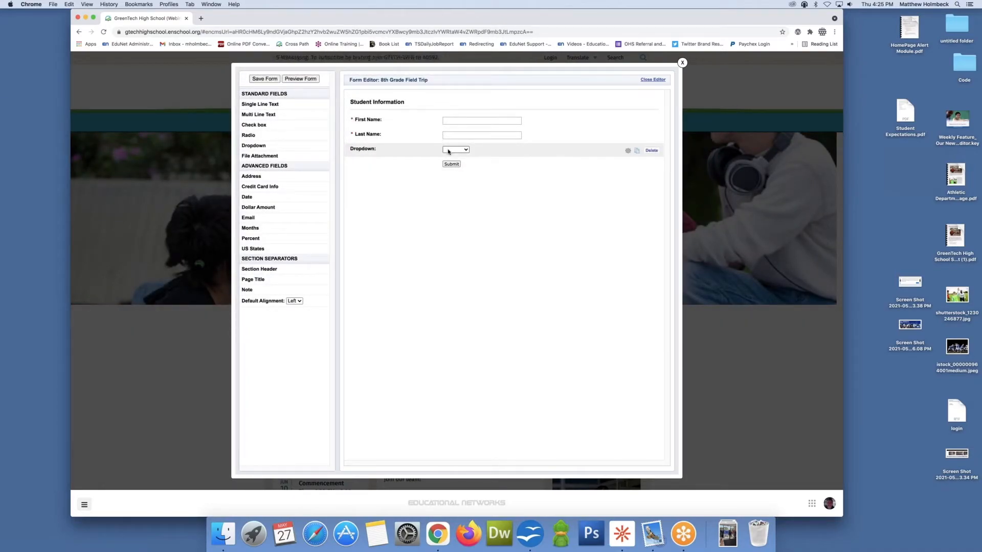
left_click(445, 150)
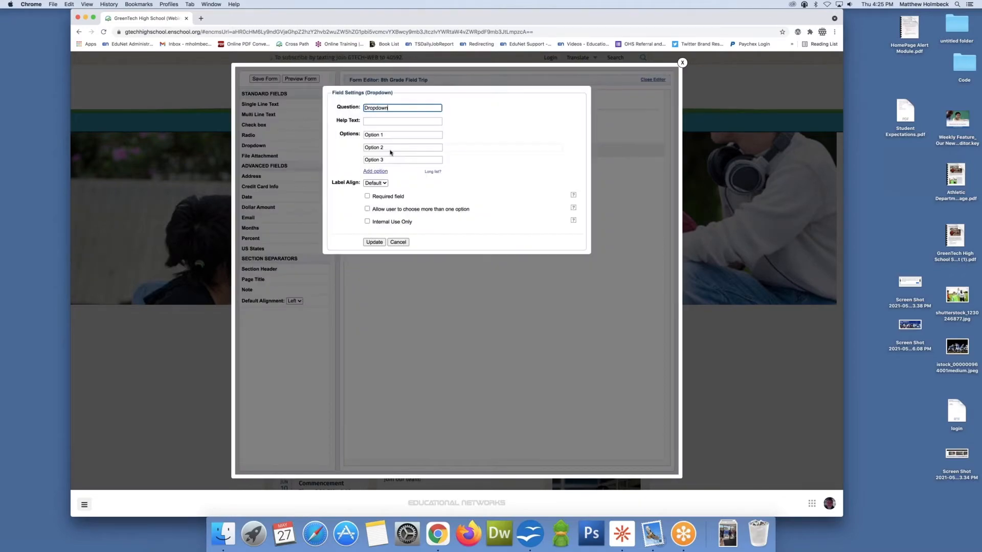
left_click_drag(388, 108, 363, 108)
type("Home R")
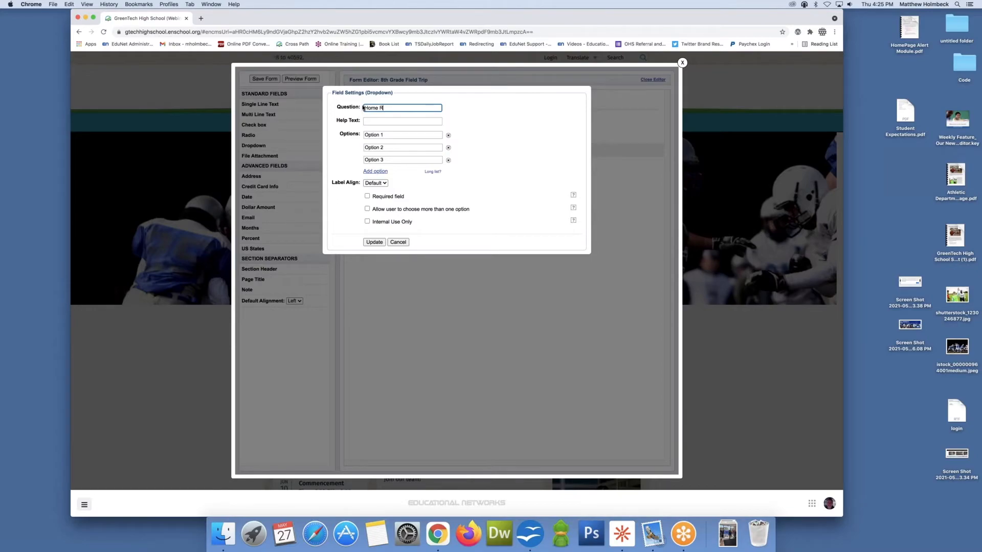
type("oom")
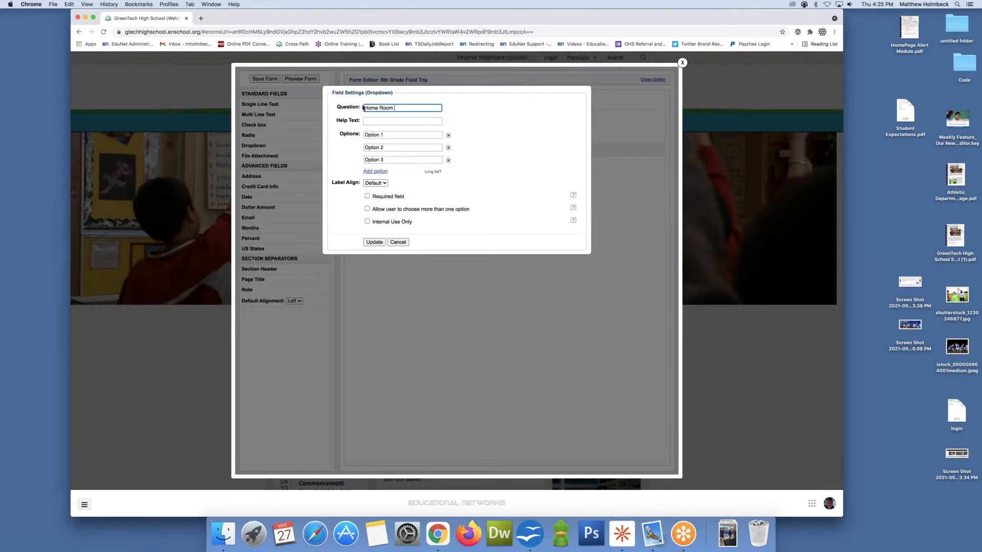
type(" Teach")
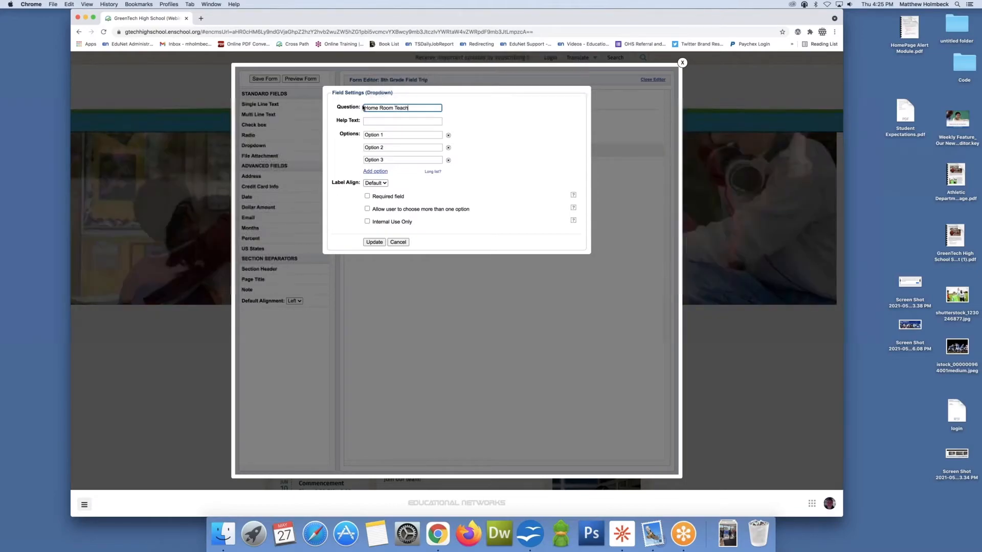
type("er")
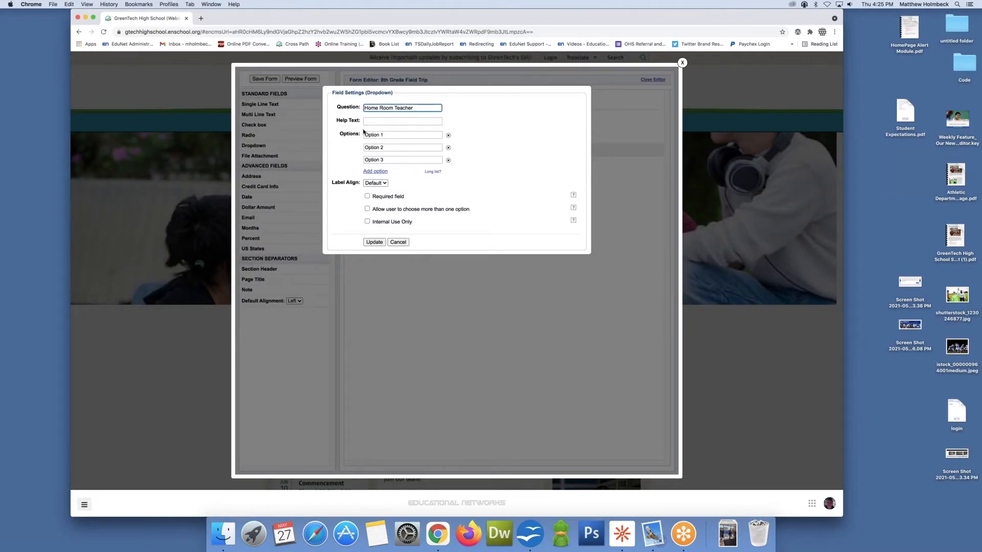
Step: Set the dropdown's three options to Mr. J, Mrs. M and Ms. L
left_click(398, 134)
type("M")
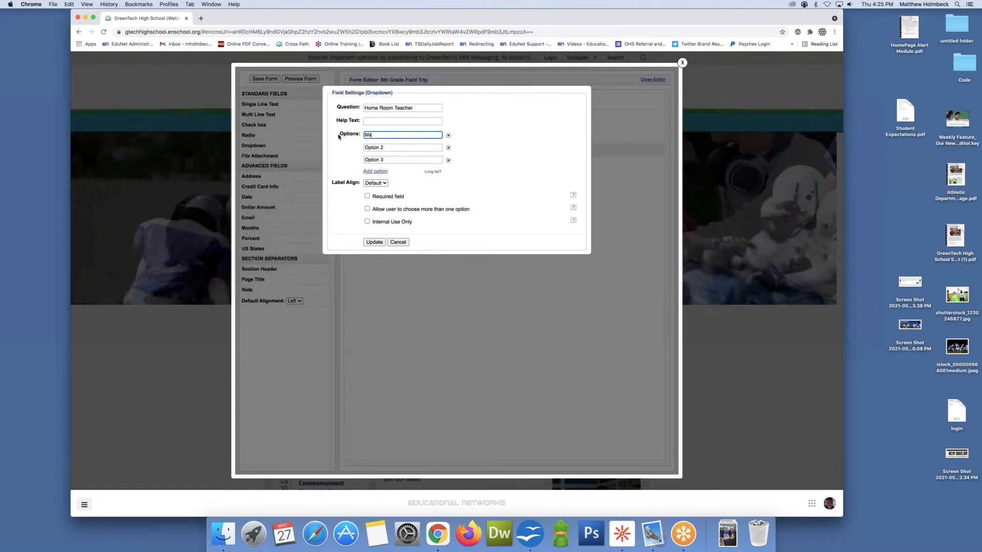
type("r. J")
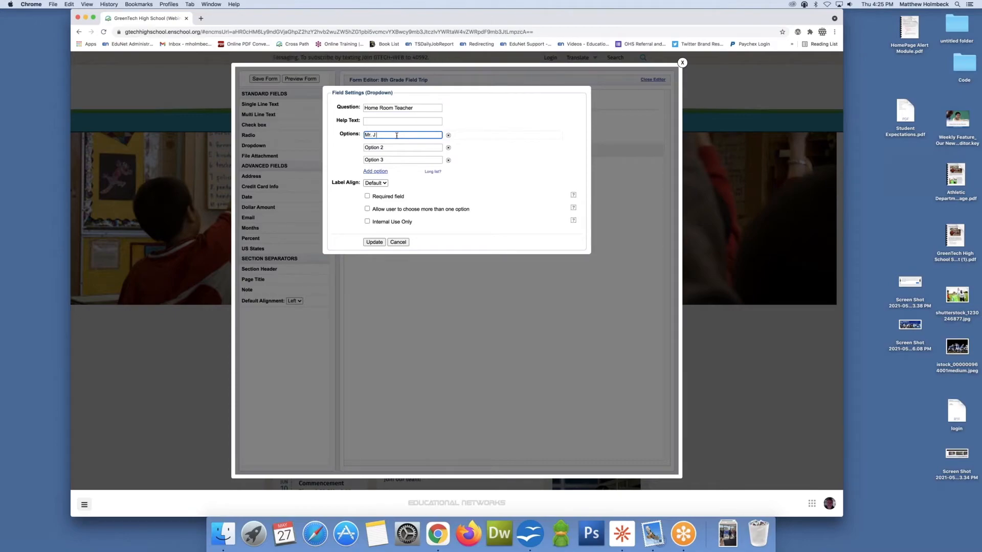
left_click(366, 147)
left_click_drag(385, 147, 359, 146)
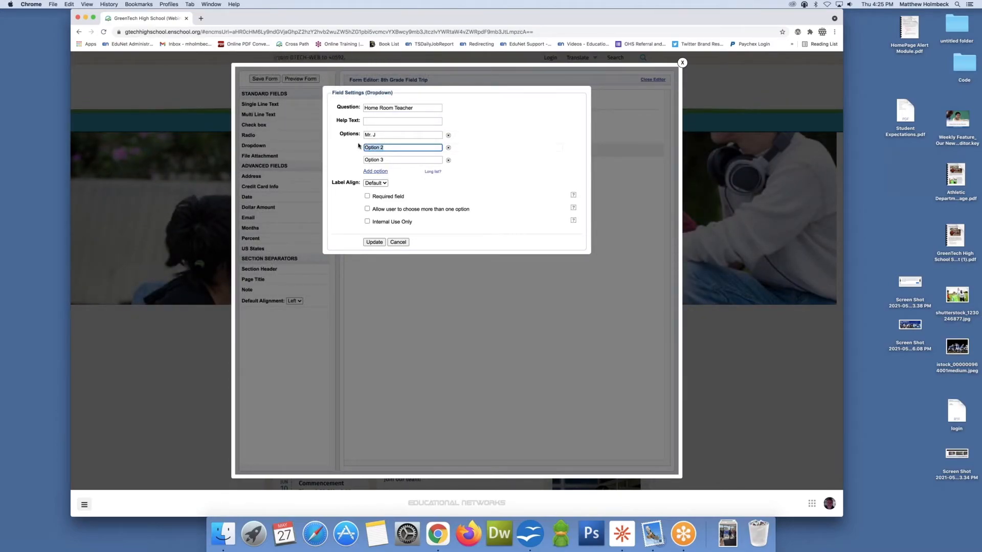
key("BackSpace")
type("Mrs. M")
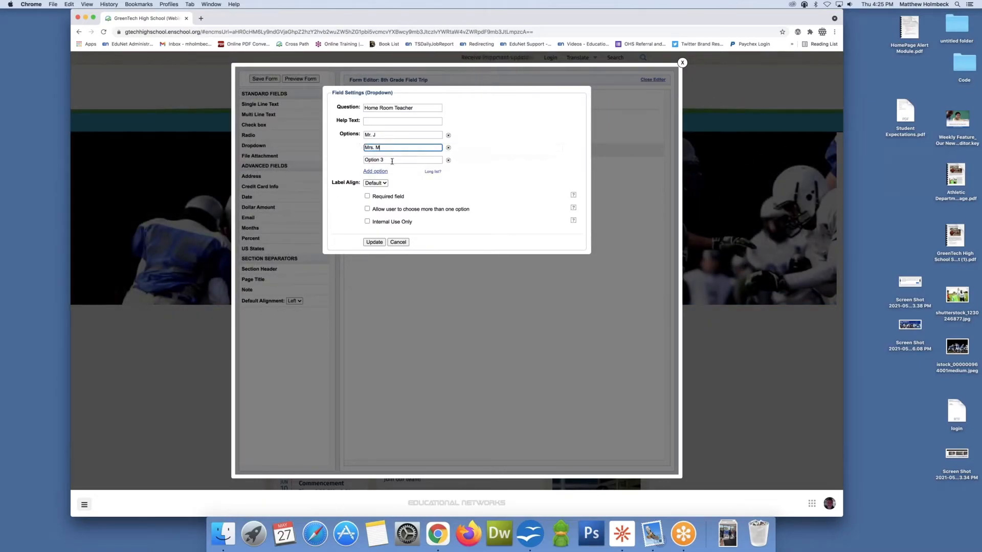
key("Tab")
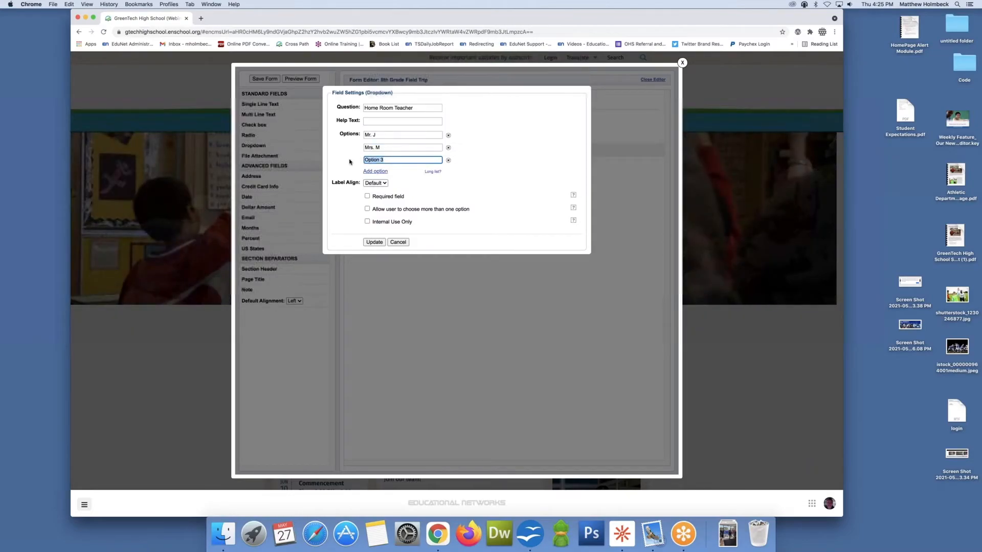
type("Ms. L")
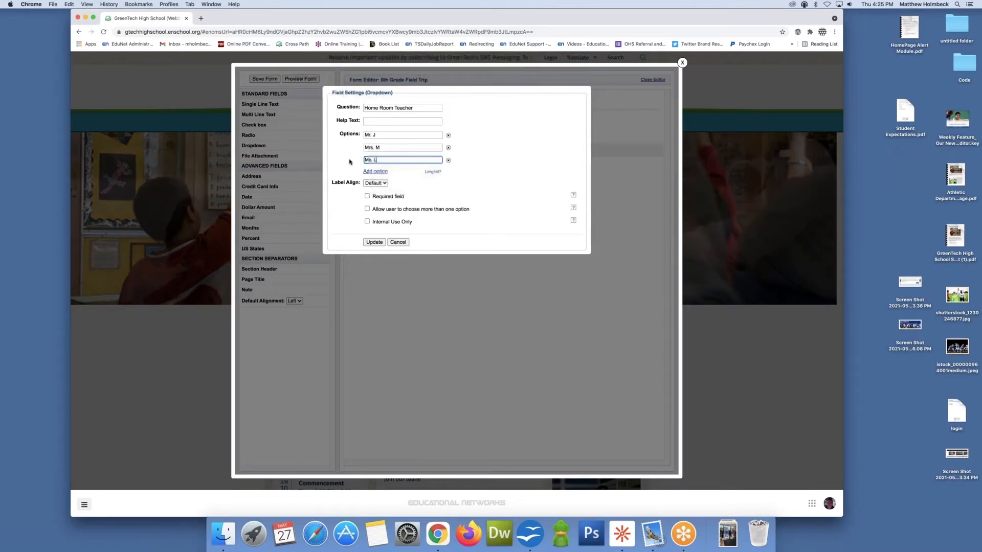
Step: Make the Home Room Teacher dropdown a required field and apply its settings
left_click(368, 197)
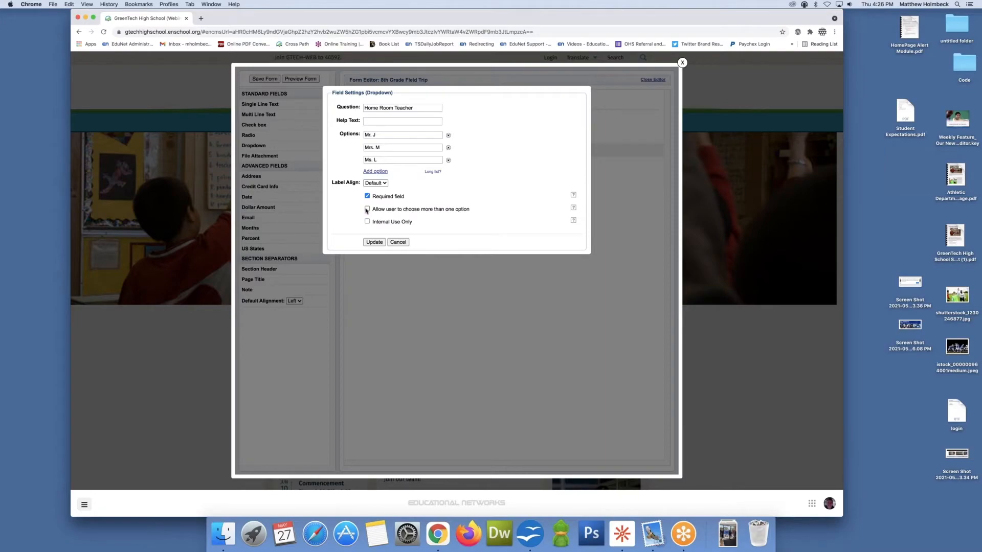
left_click(368, 209)
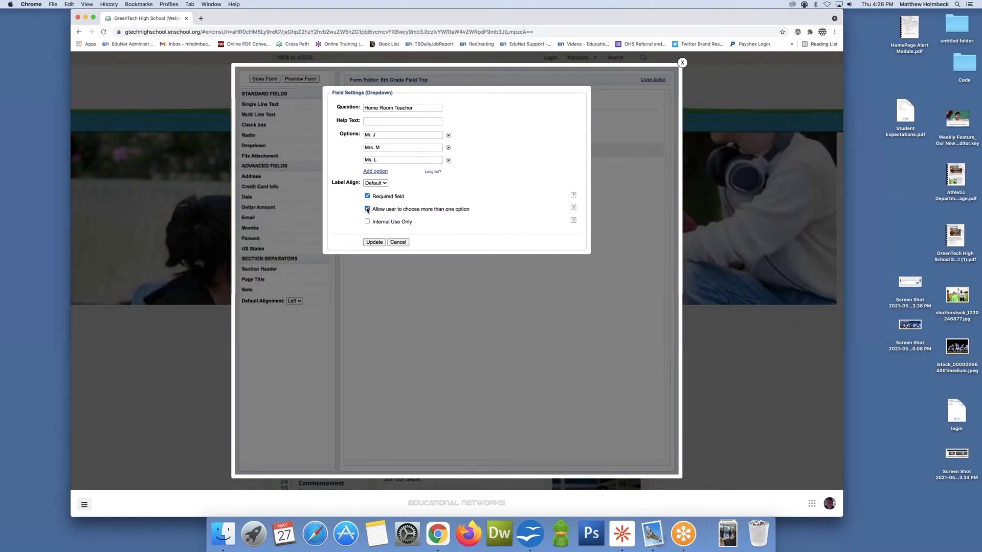
left_click(368, 209)
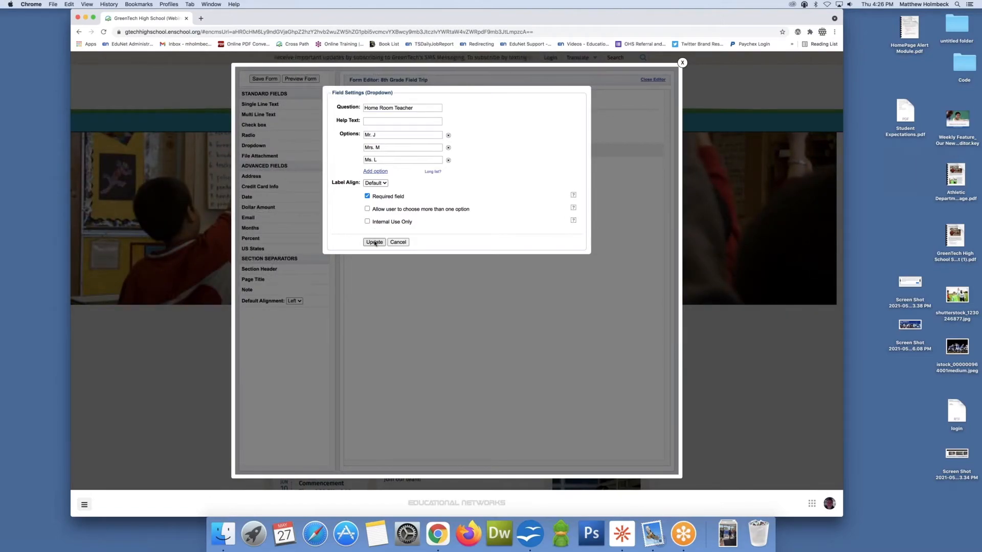
left_click(375, 243)
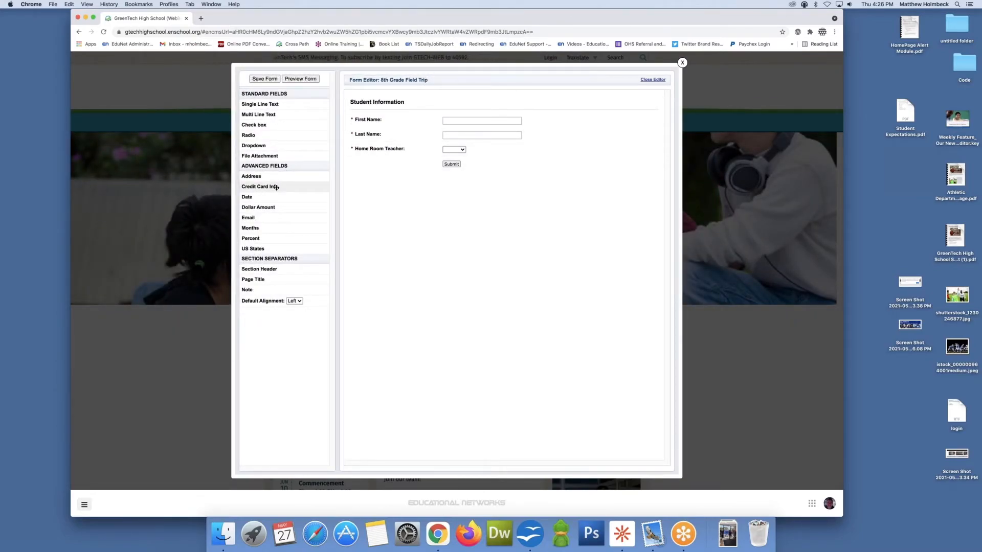
Step: Add an email field with the question Student Email below the dropdown and mark it as required
left_click_drag(260, 214, 368, 163)
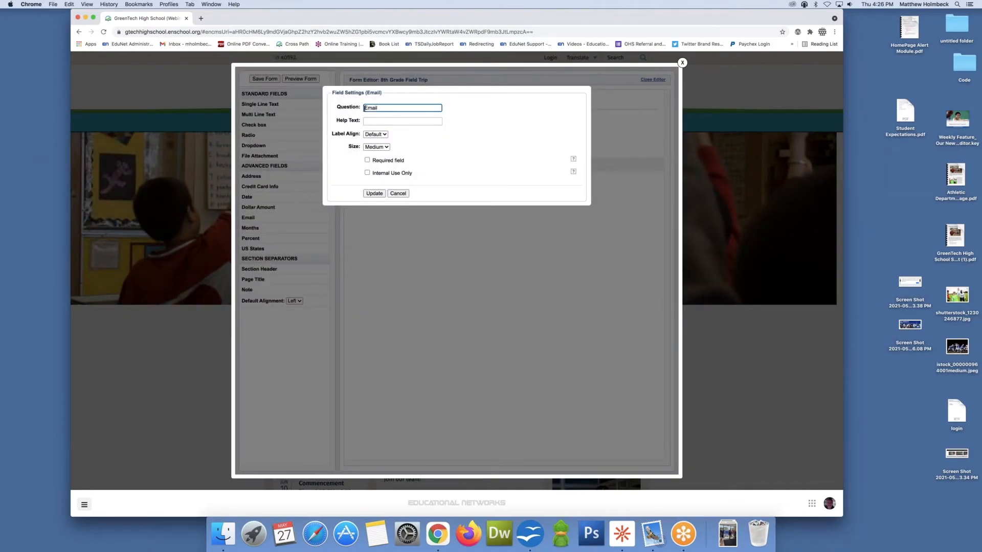
type("Student")
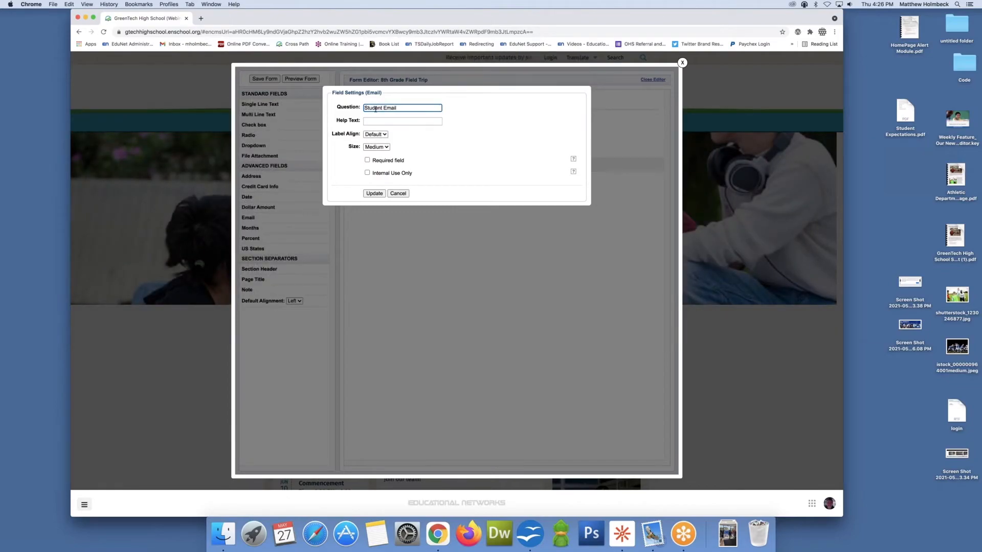
left_click(367, 160)
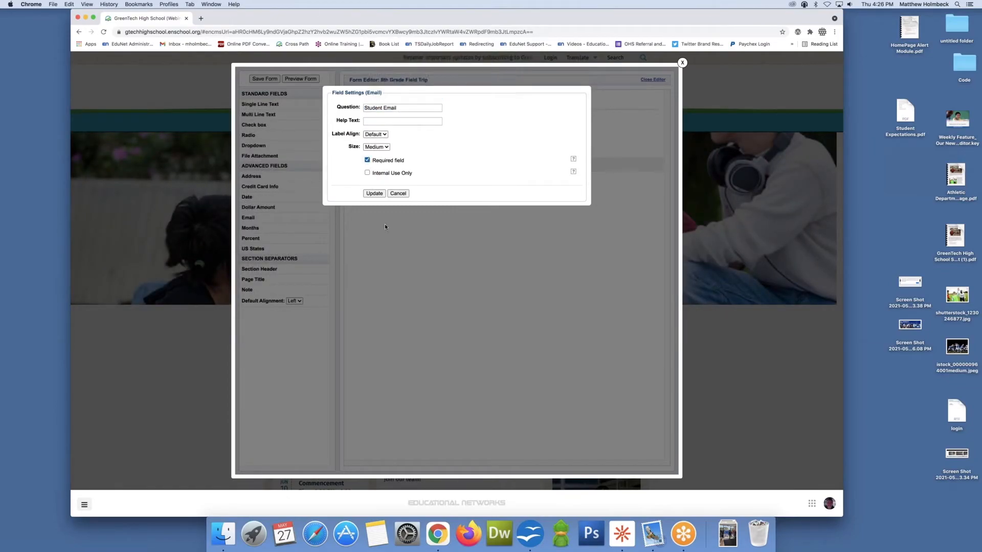
left_click(375, 194)
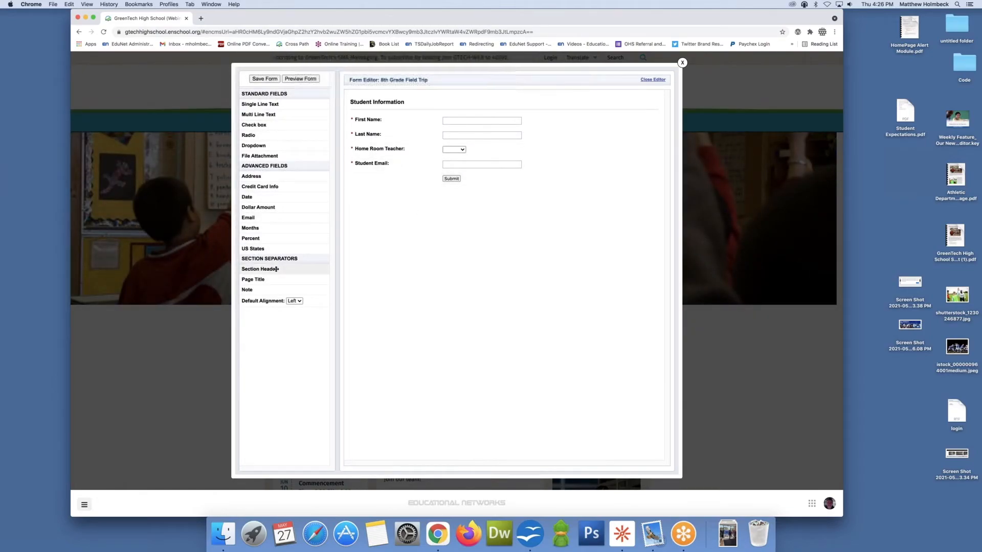
Step: Add a section header below Student Email titled Parent Information
left_click_drag(278, 269, 387, 187)
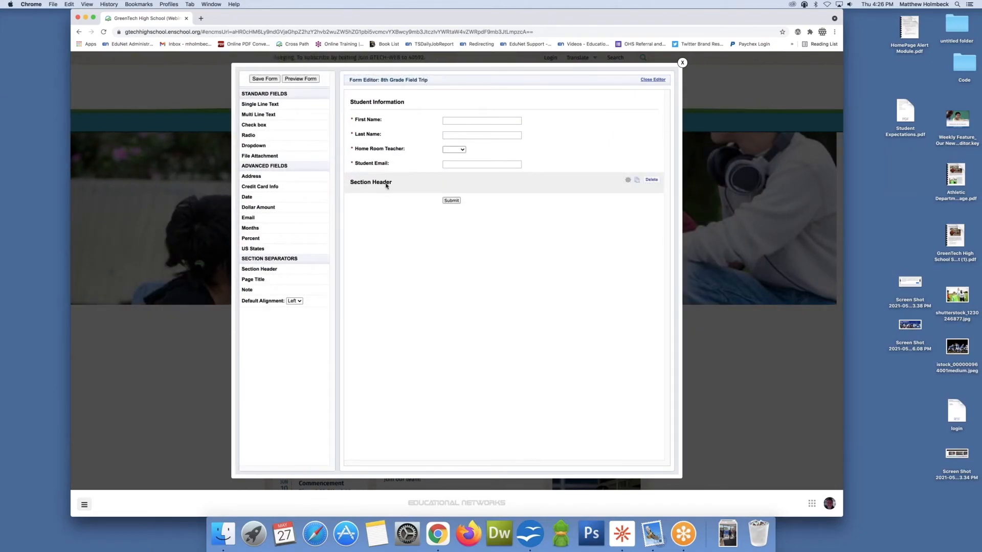
key("super+a")
key("BackSpace")
type("Parent Inf")
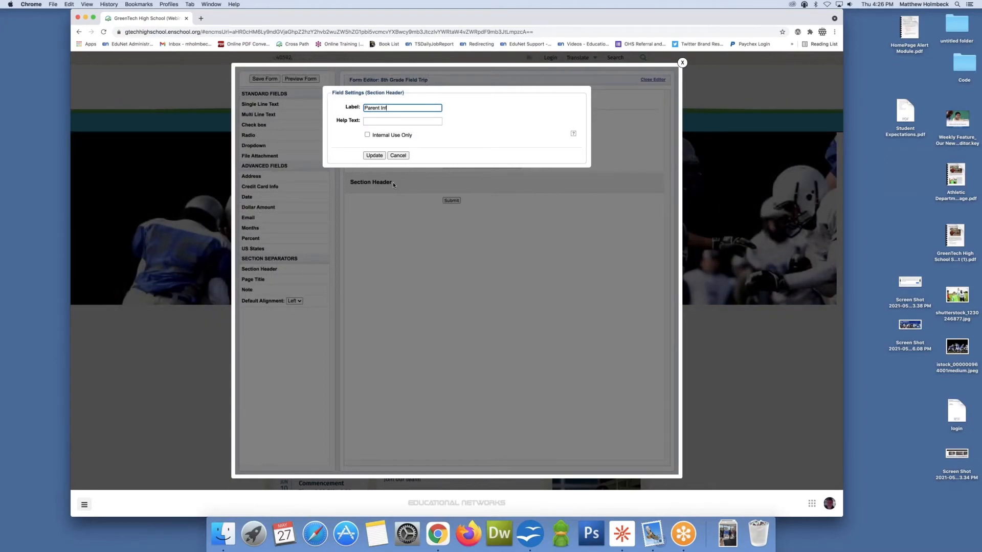
type("ormat")
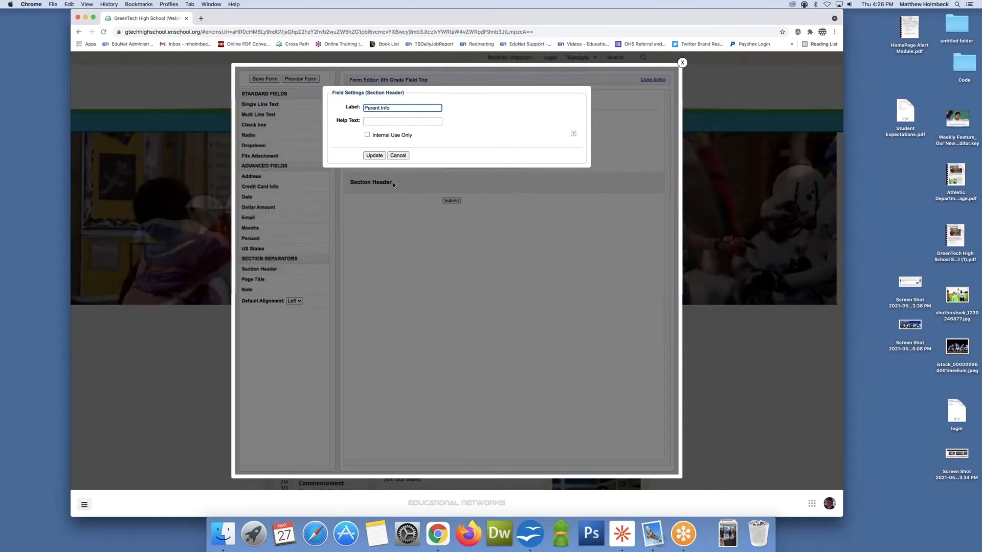
type("ion")
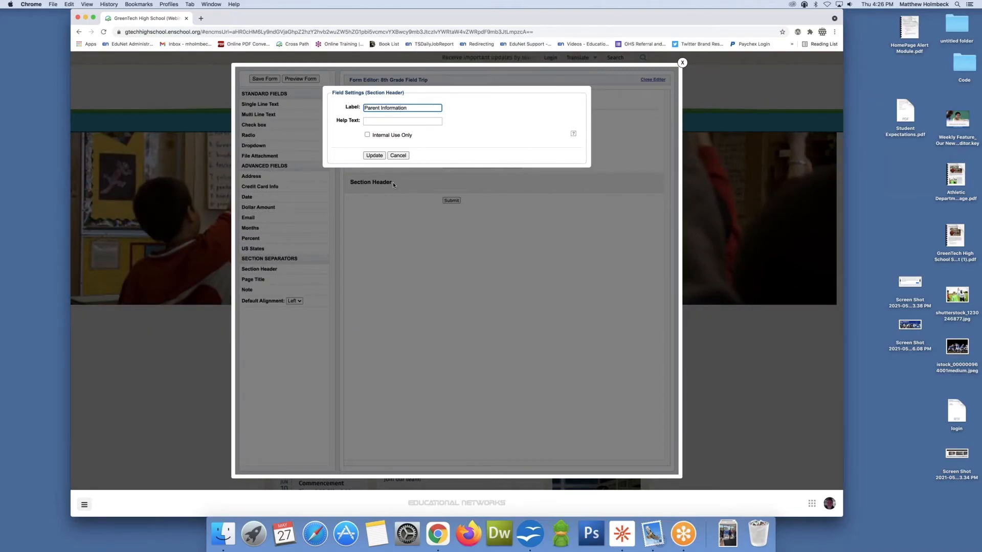
left_click(375, 156)
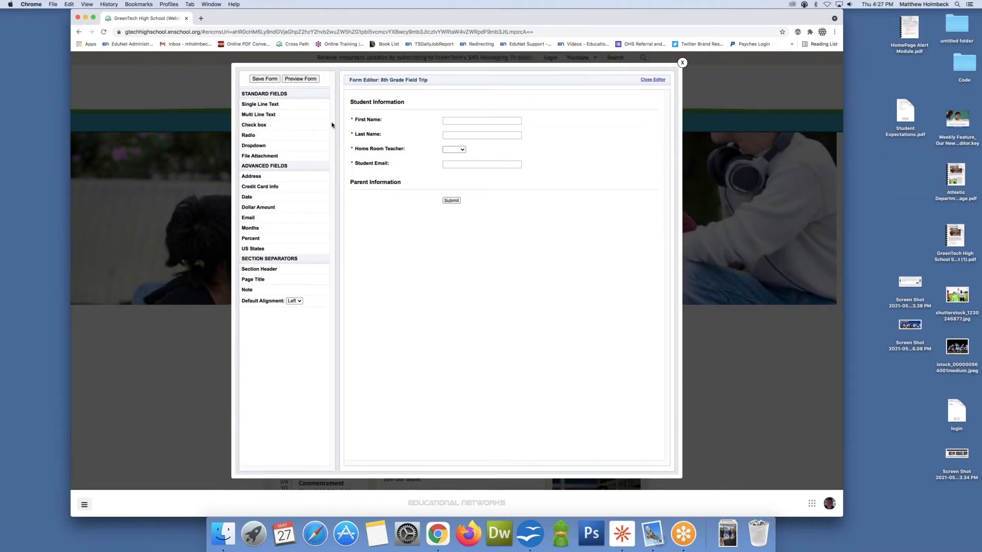
Step: Add single-line and email fields under Parent Information, naming the first single-line field First Name and making it required
left_click_drag(274, 105, 363, 225)
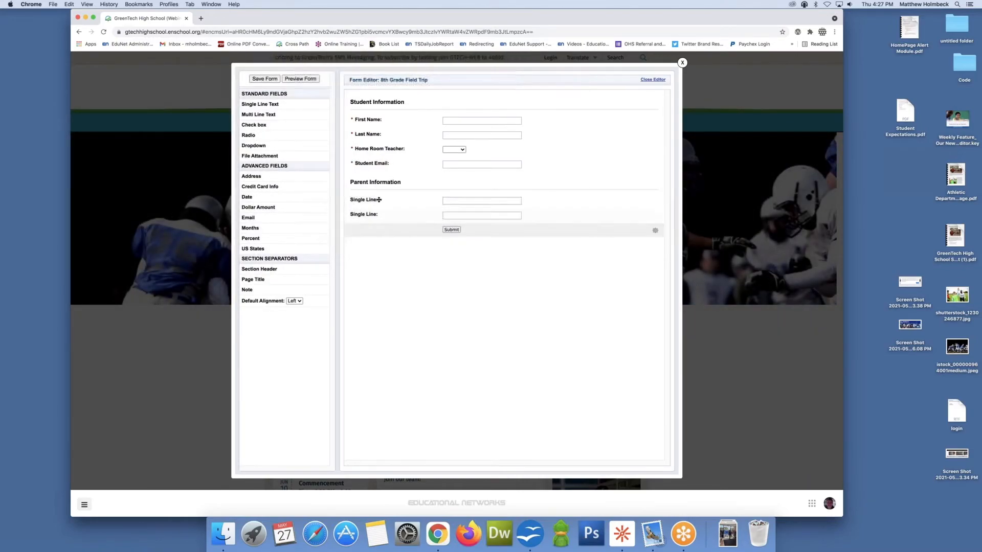
left_click_drag(262, 217, 378, 230)
left_click(378, 208)
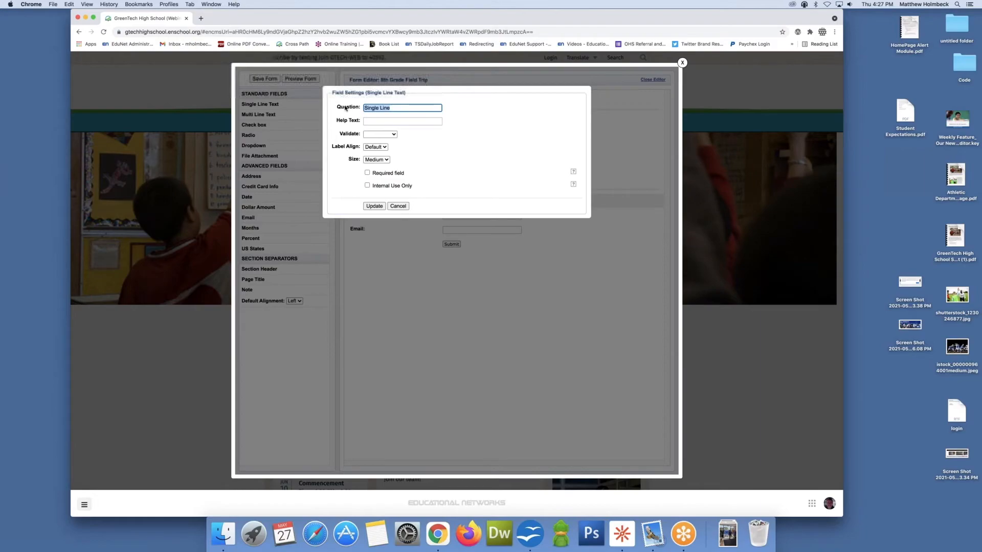
type("Fer")
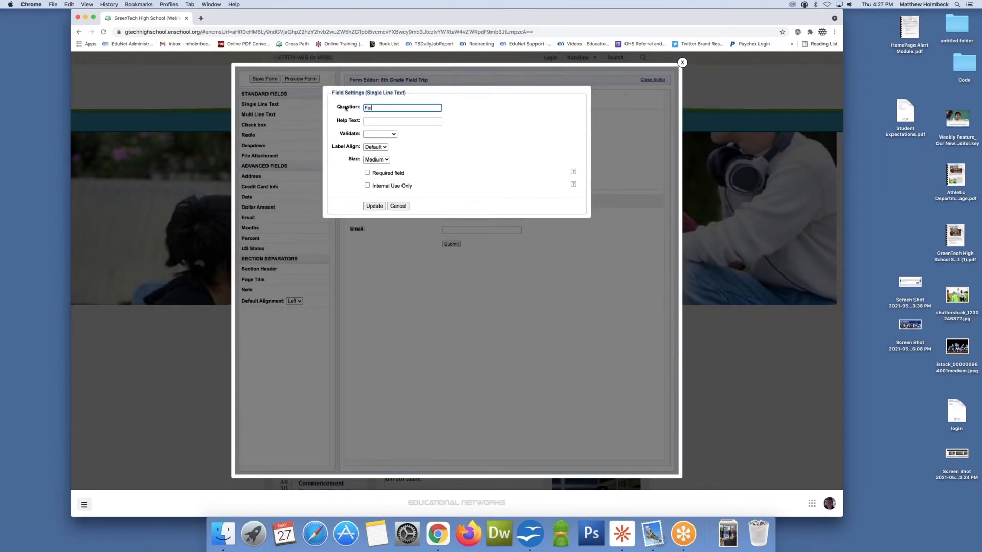
type("st Name")
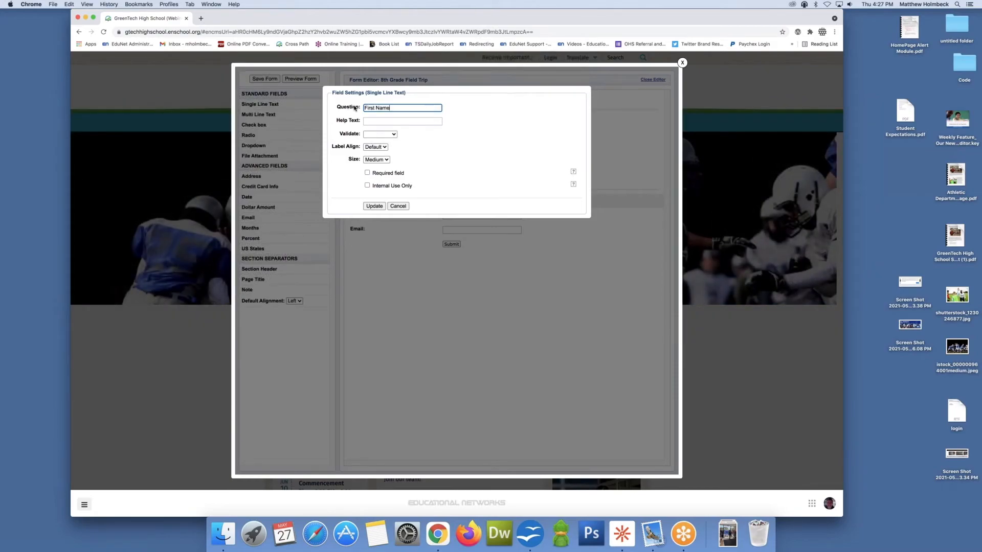
left_click(367, 173)
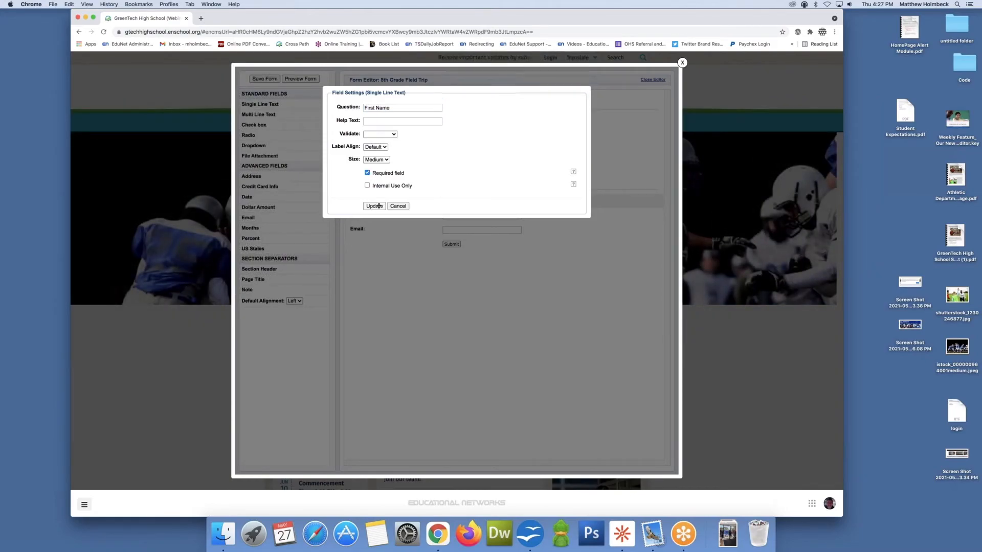
left_click(378, 206)
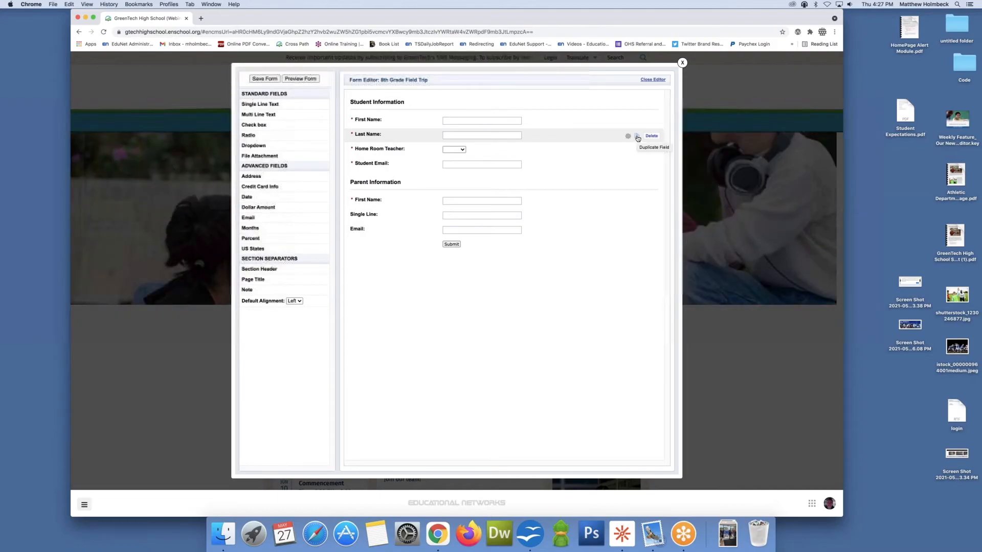
Step: Duplicate the student Last Name field below the parent First Name and delete the leftover Single Line field
left_click(637, 137)
left_click_drag(392, 152, 393, 221)
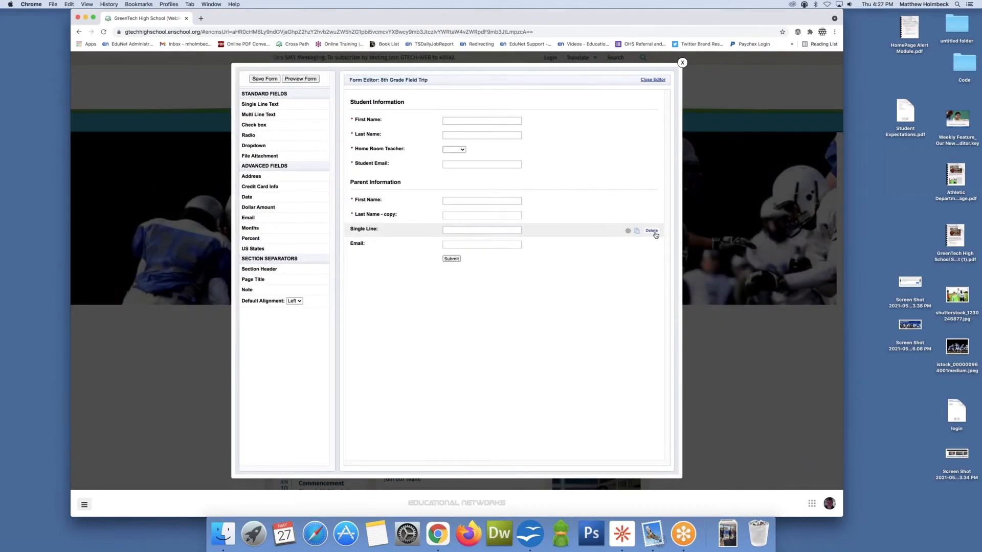
left_click(652, 232)
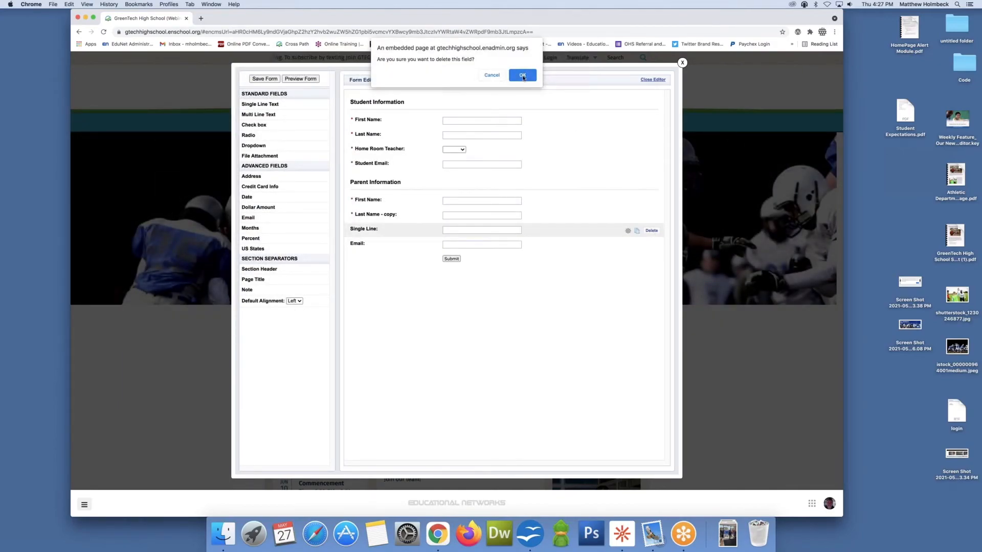
left_click(522, 76)
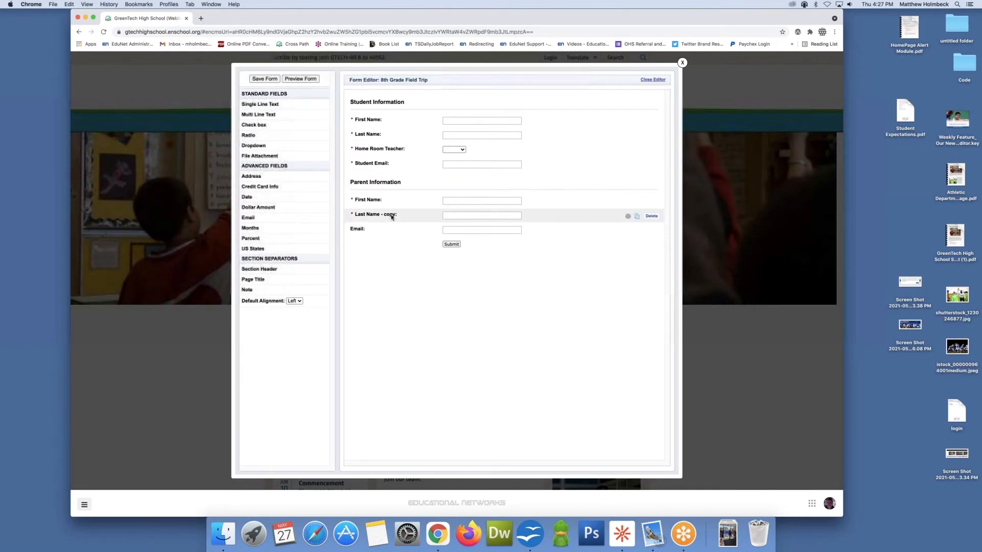
Step: Rename the copied parent field to Last Name by removing the copy suffix
left_click(392, 217)
left_click_drag(410, 107, 391, 108)
key("BackSpace")
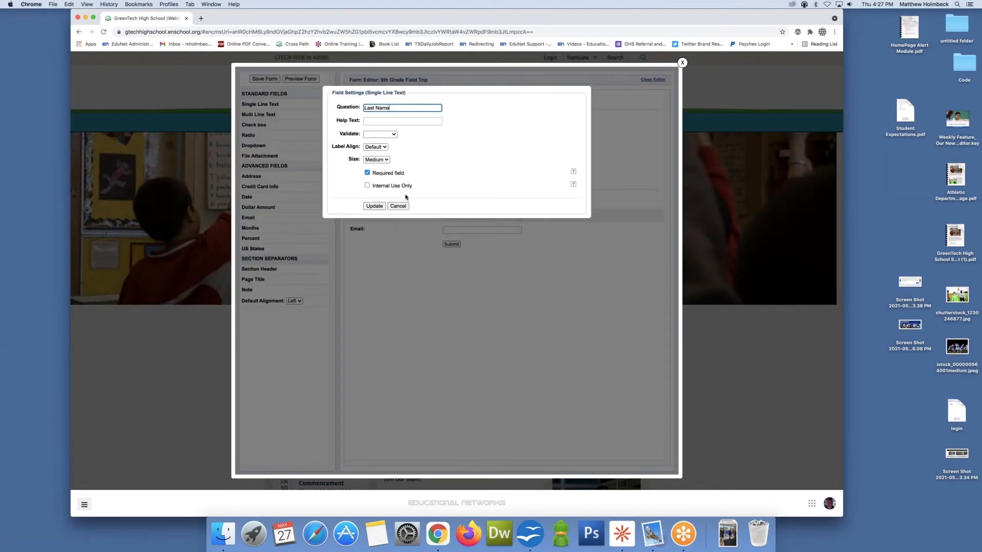
left_click(374, 206)
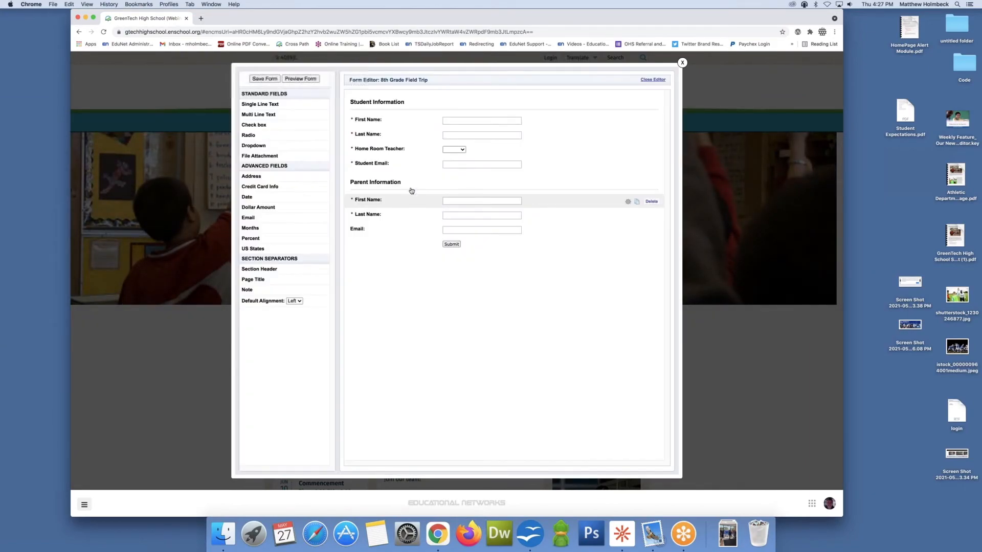
Step: Rename the parent email field to Parent Email and make it required
left_click(363, 235)
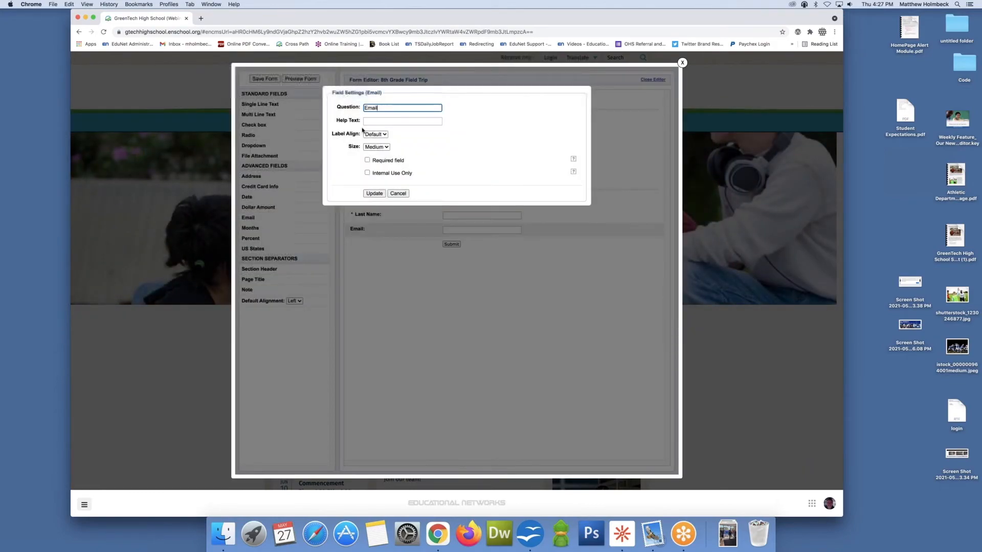
type("Par")
type("ent")
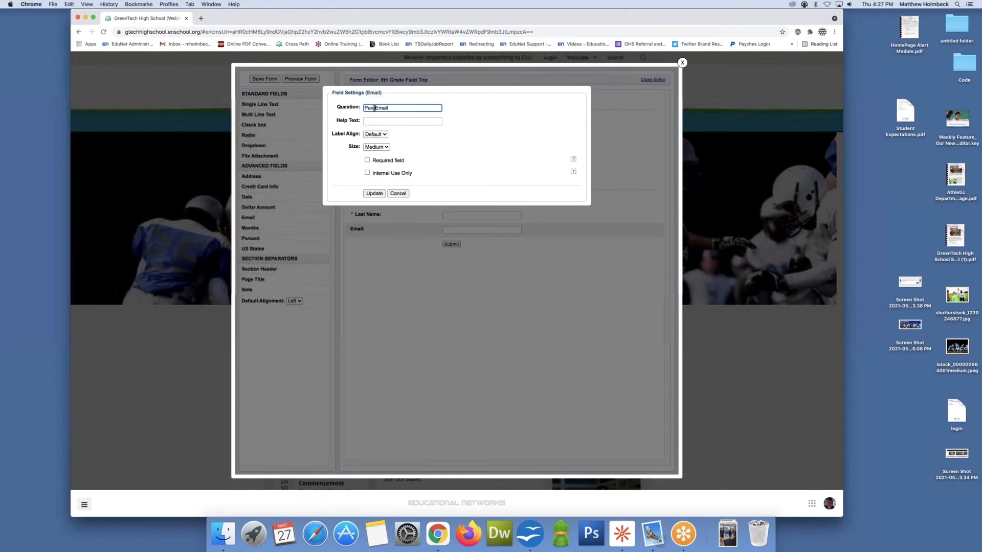
left_click(367, 160)
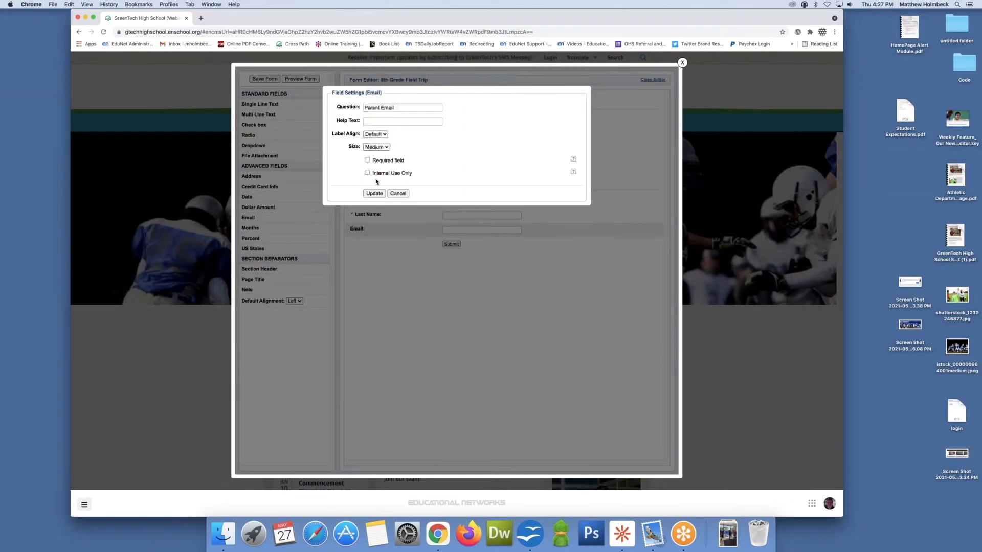
left_click(374, 193)
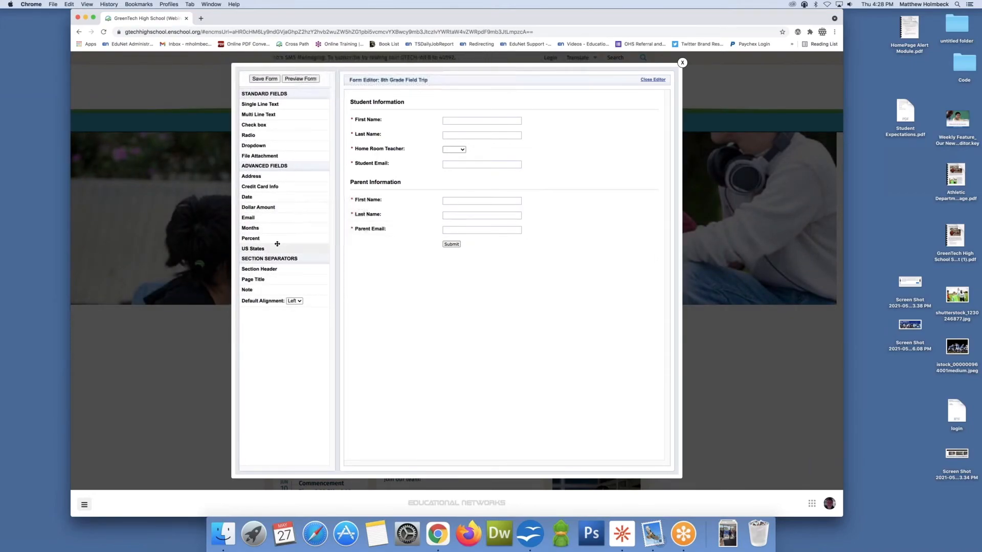
Step: Add a section header below Parent Email titled Payment Information
left_click_drag(268, 269, 380, 251)
left_click_drag(380, 250, 382, 251)
left_click(379, 248)
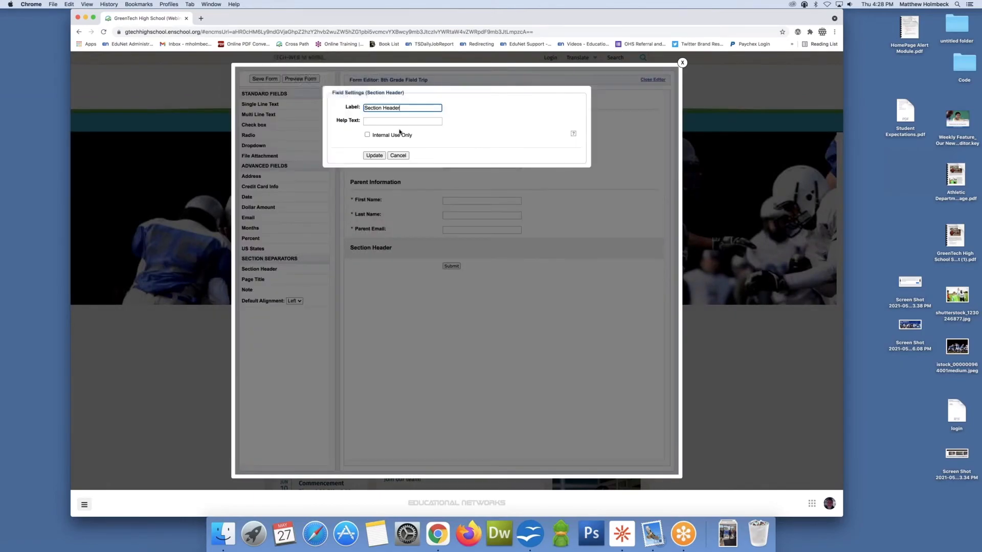
left_click_drag(361, 111, 323, 112)
type("Payment")
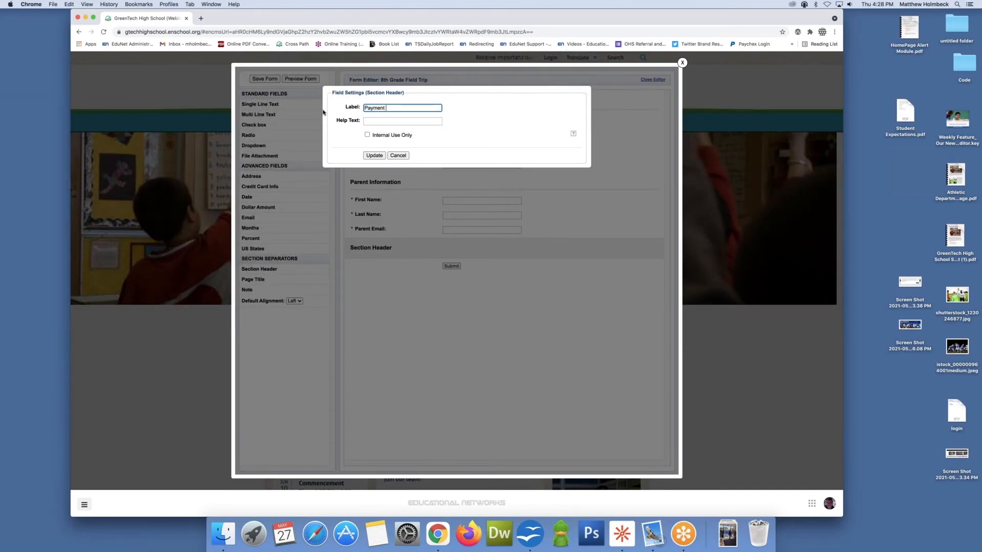
type(" Infor")
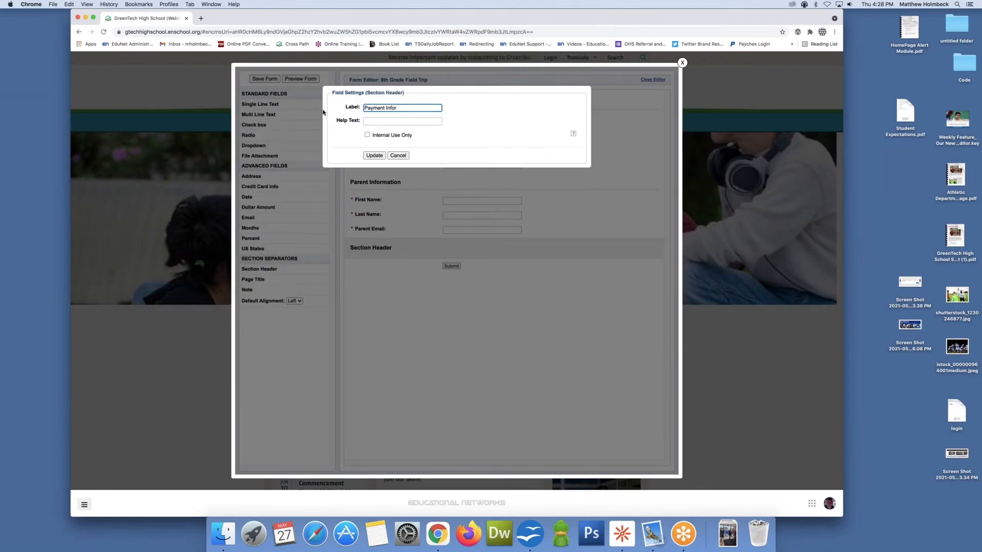
type("mation")
left_click(372, 155)
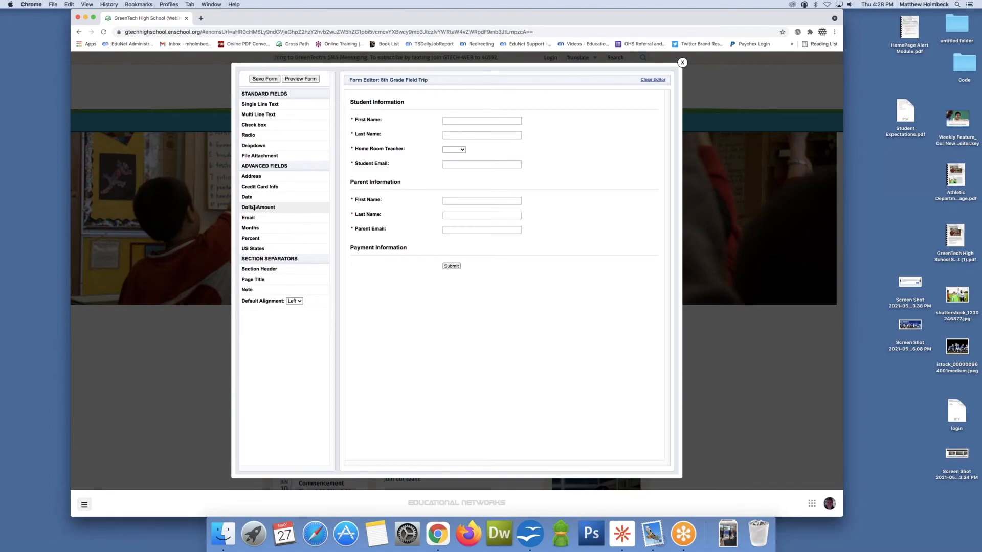
Step: Add a Dollar Amount field under Payment Information and delete it
left_click_drag(254, 208, 382, 265)
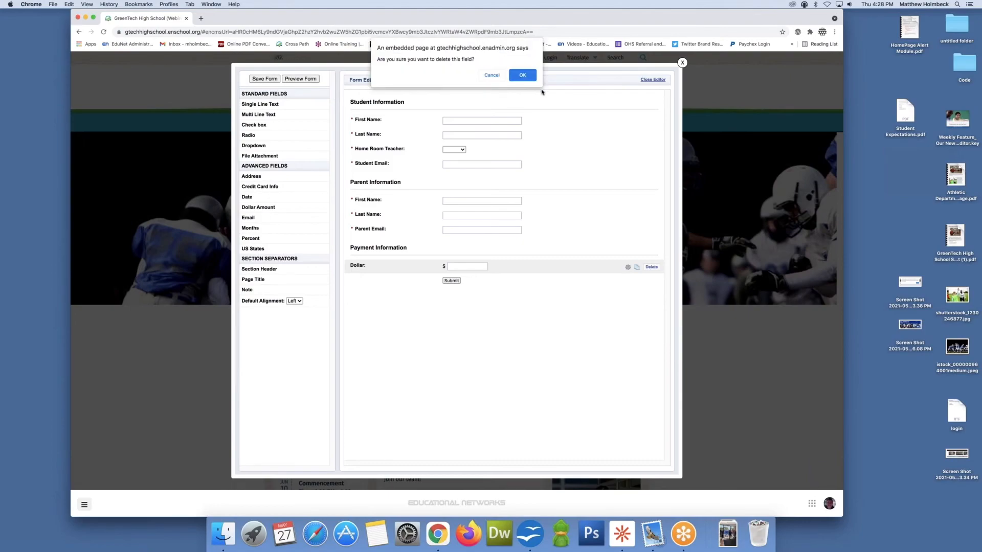
left_click(532, 80)
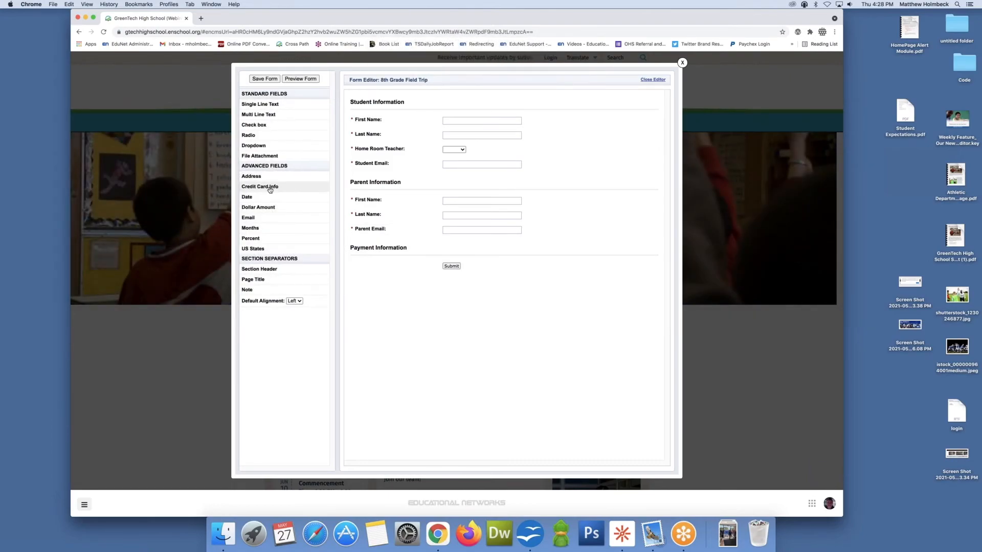
Step: Add a Credit Card Info block under Payment Information and save the form
left_click_drag(269, 187, 381, 270)
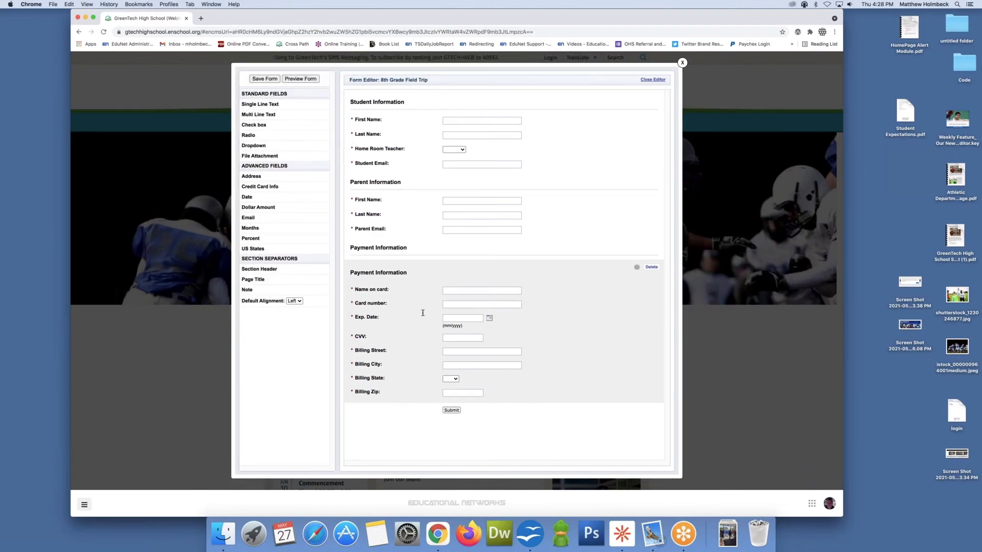
left_click(272, 79)
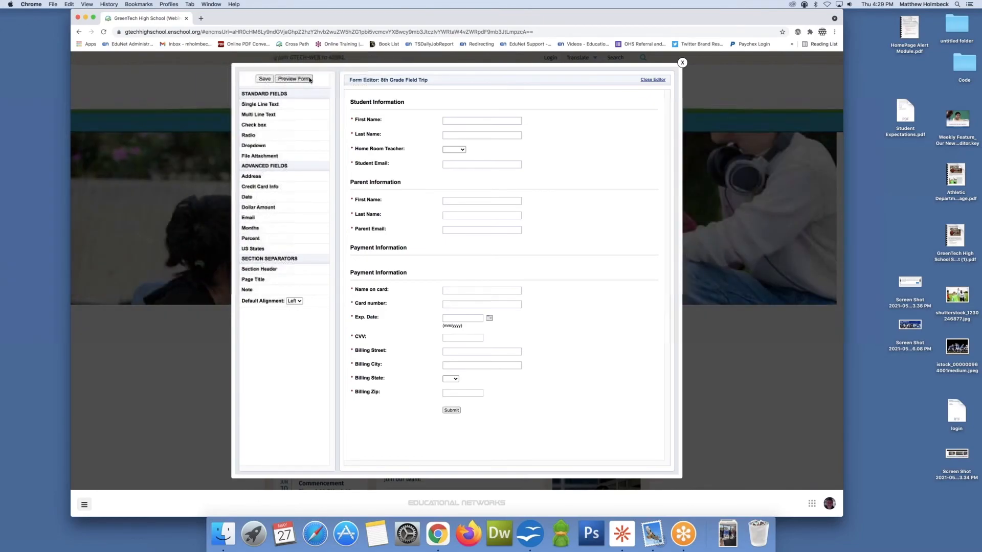
Step: Preview the form and scroll through the published page, then return to the form editor
left_click(306, 80)
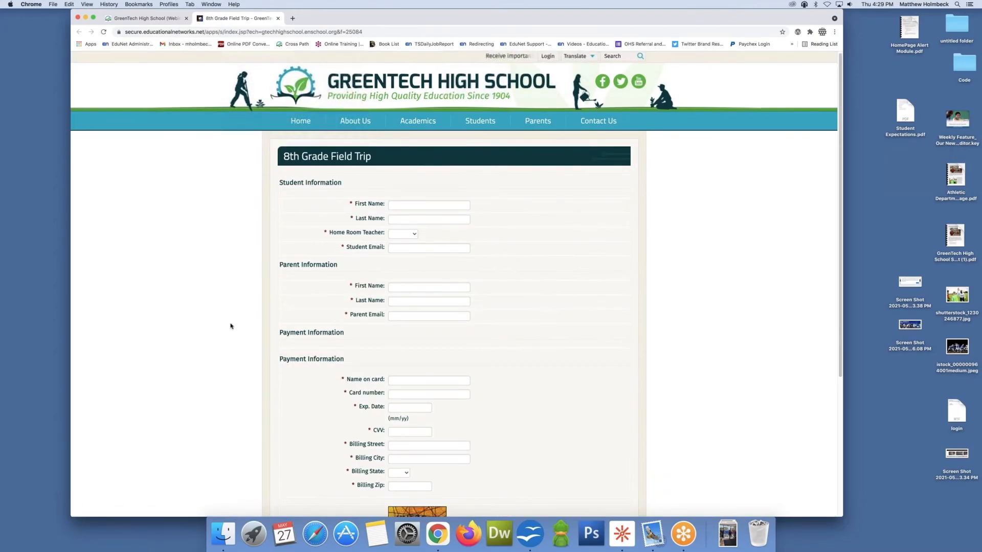
scroll(462, 222, "down", 3)
scroll(335, 247, "up", 3)
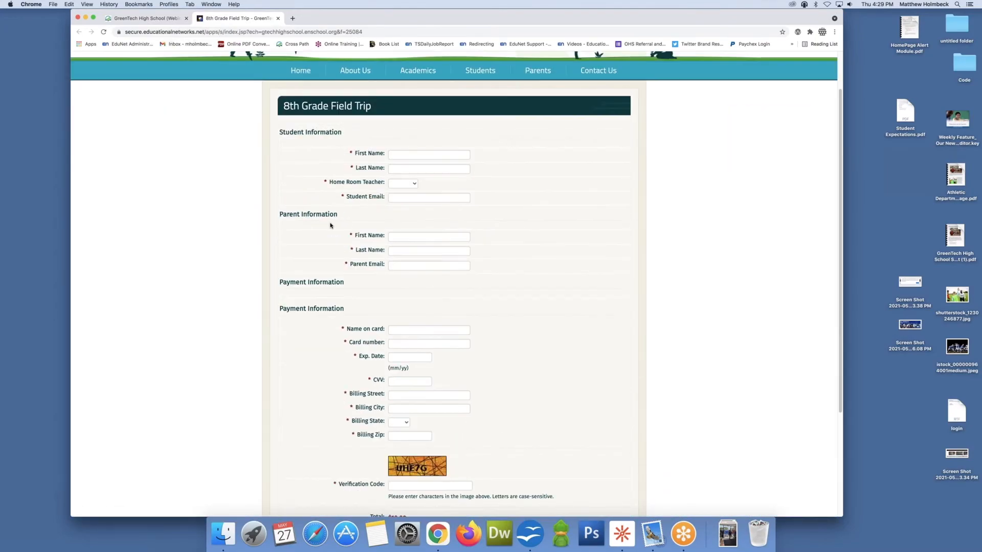
scroll(351, 246, "down", 2)
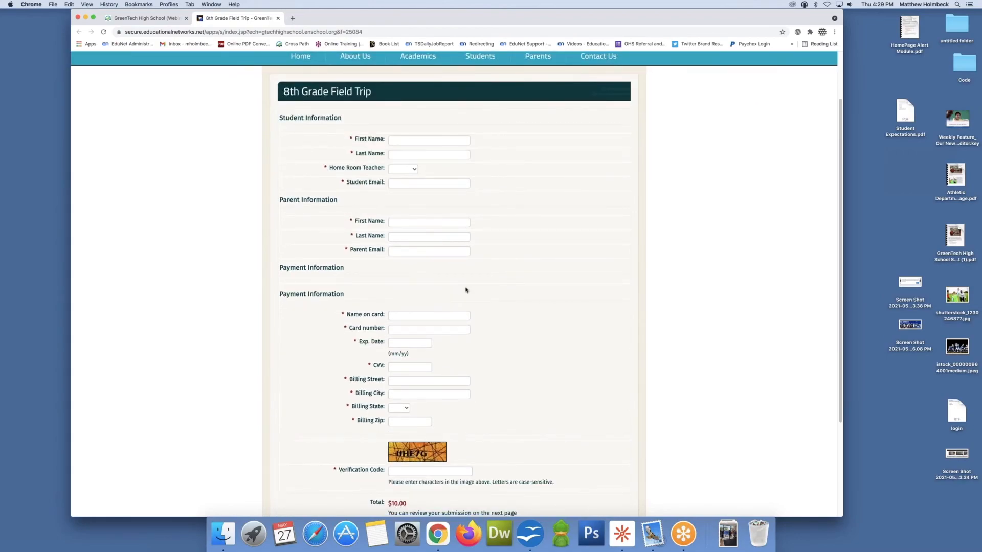
scroll(463, 287, "down", 3)
scroll(458, 284, "up", 2)
scroll(448, 317, "down", 2)
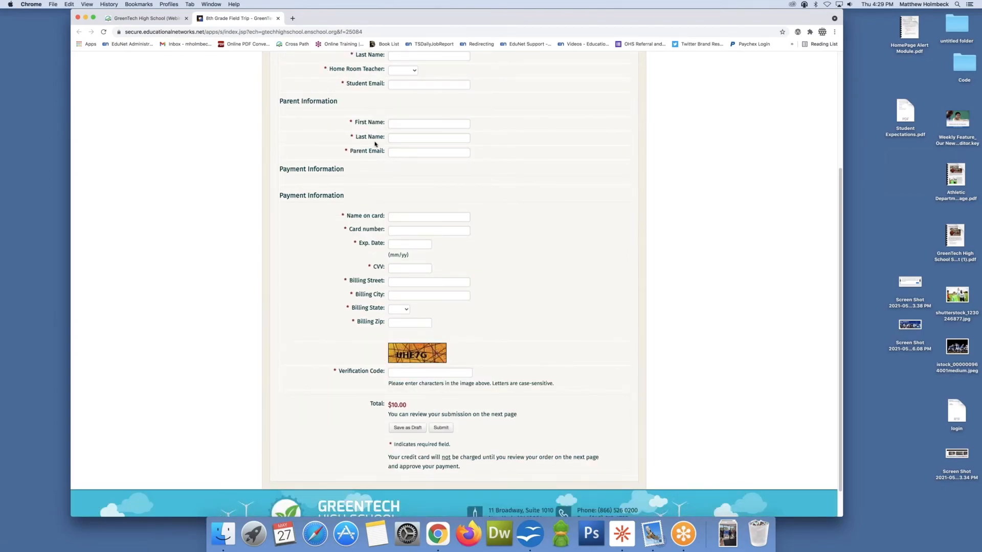
left_click(164, 18)
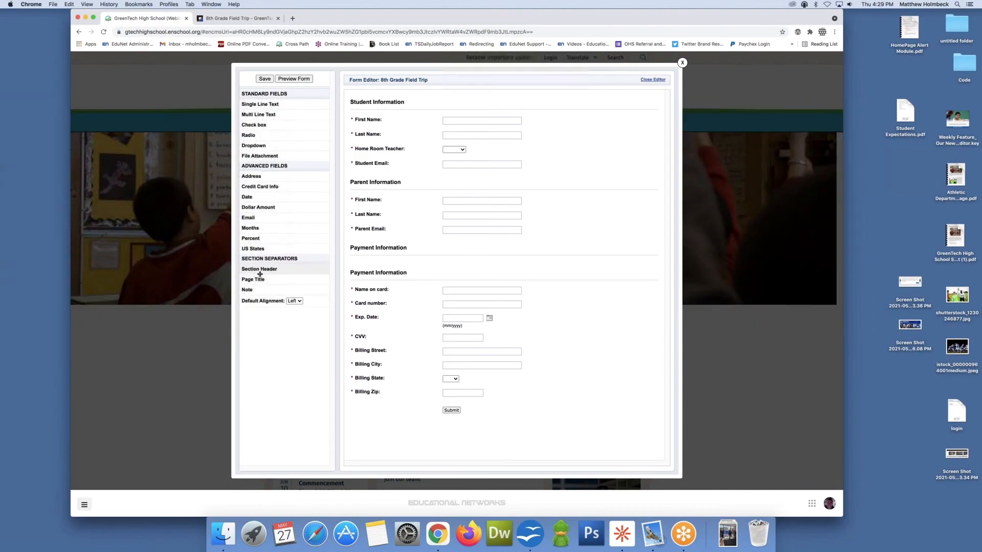
Step: Add a Page Title labelled Student Information just below the Student Information header, plus an empty Page Title above the parent fields
left_click_drag(260, 279, 376, 119)
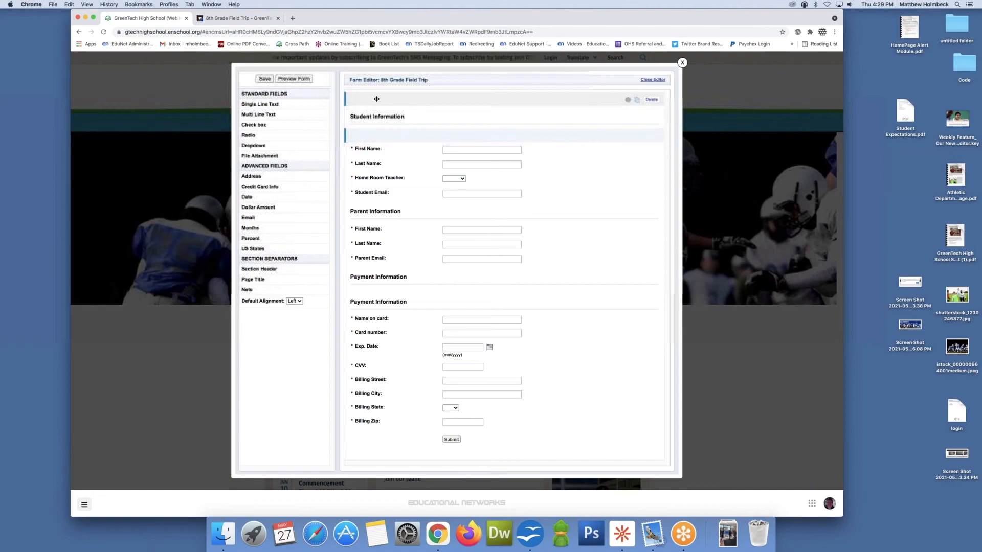
left_click_drag(373, 131, 456, 219)
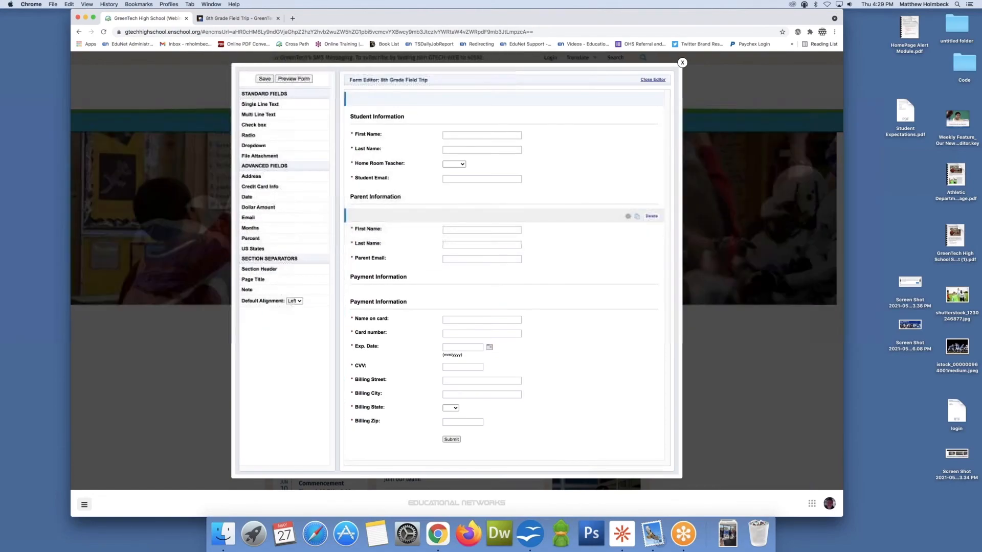
left_click(399, 104)
type("Student Information")
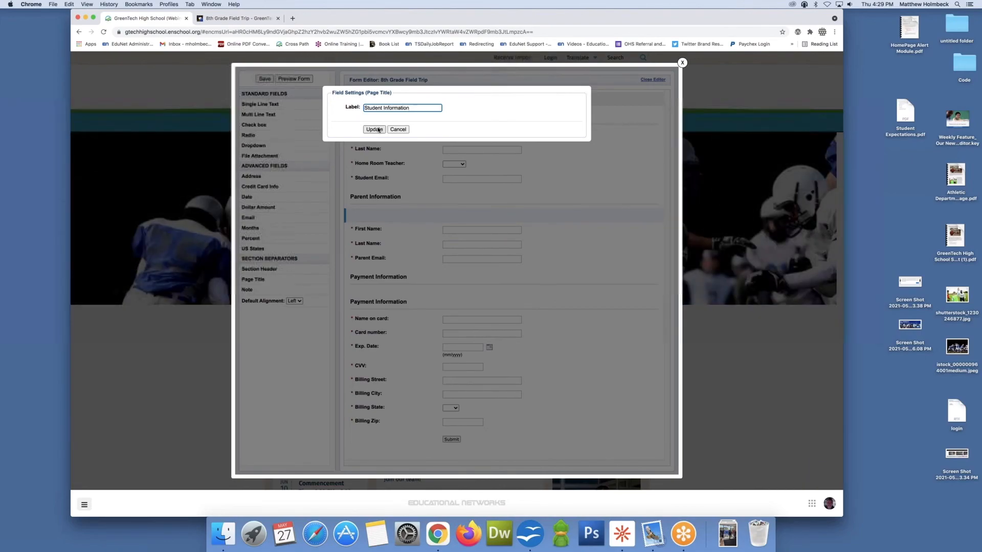
key("Return")
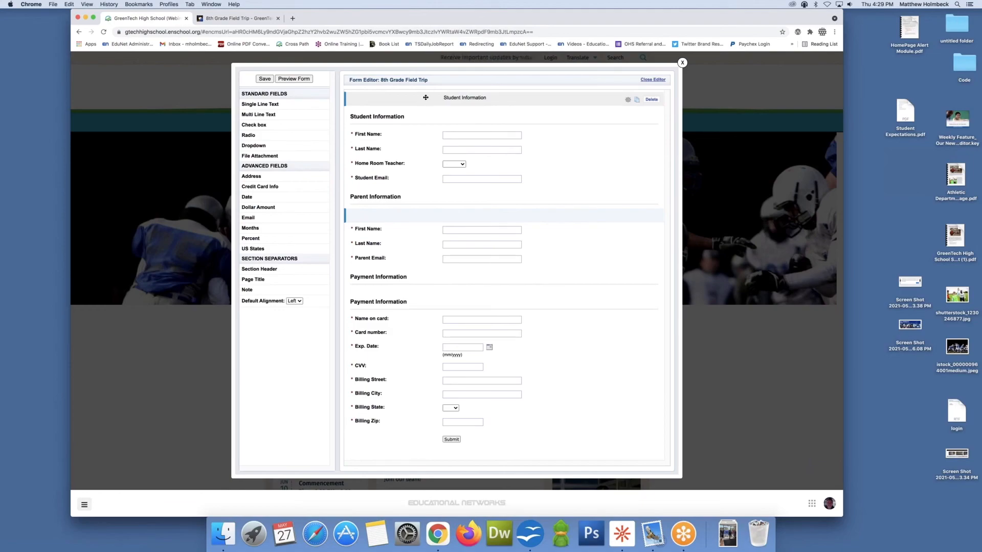
left_click_drag(418, 110, 514, 115)
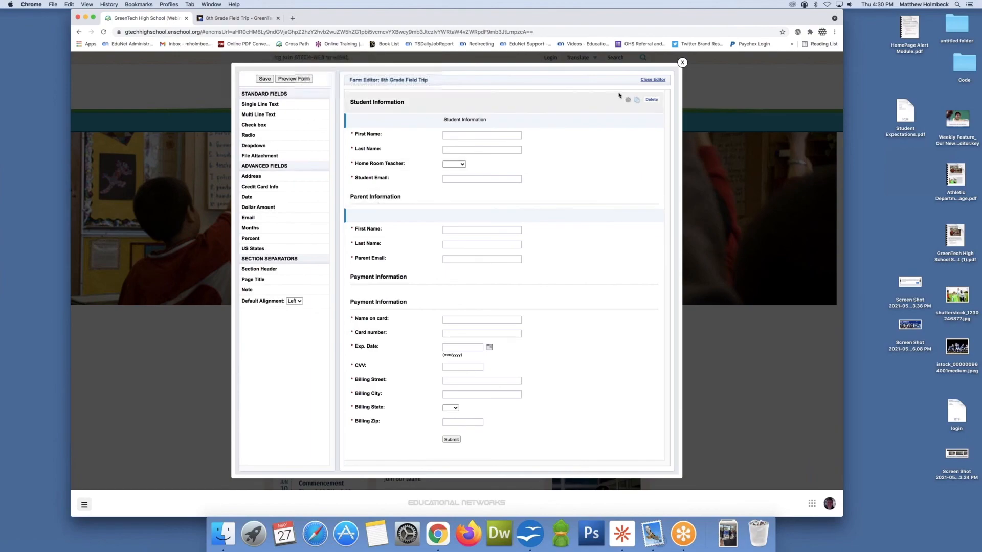
Step: Label the Page Title above the parent fields Parent Information
left_click(451, 217)
type("Pat")
type("ent ")
type("IN")
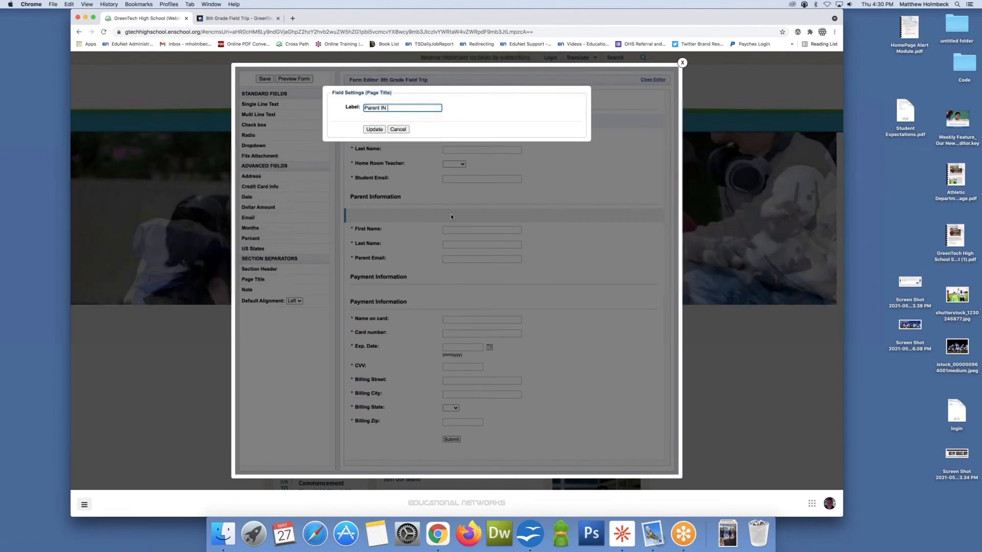
type("formation")
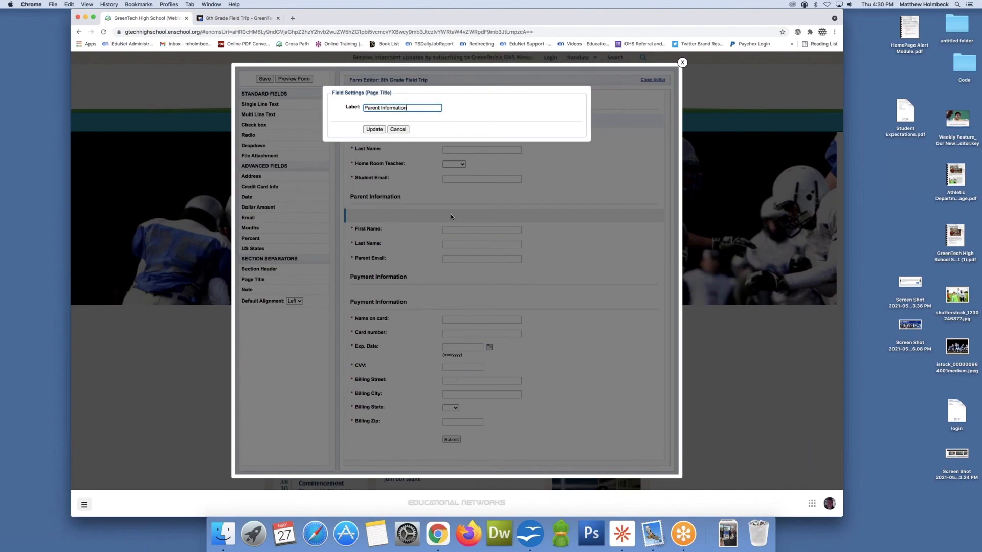
left_click(373, 129)
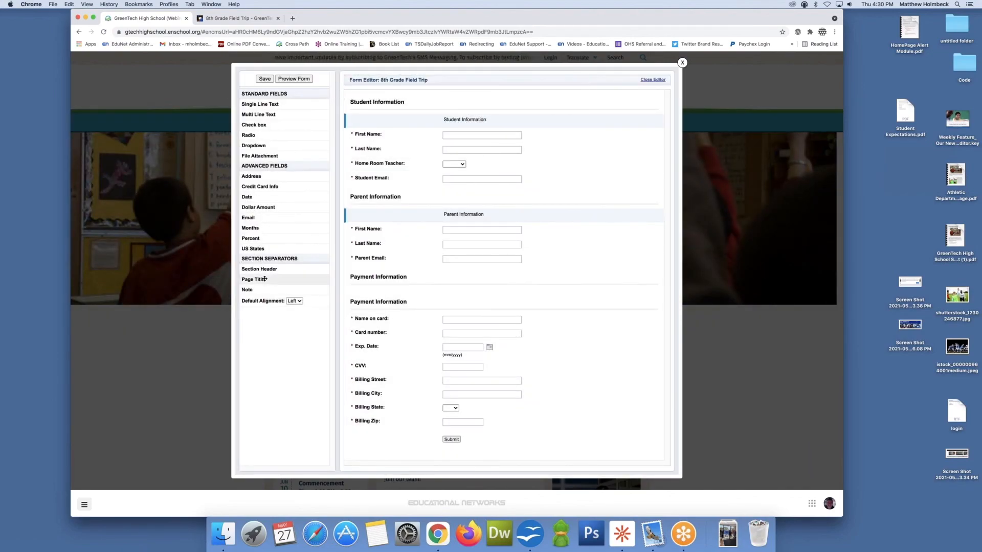
Step: Add a Page Title labelled Payment Information above the credit card fields
left_click_drag(253, 279, 378, 313)
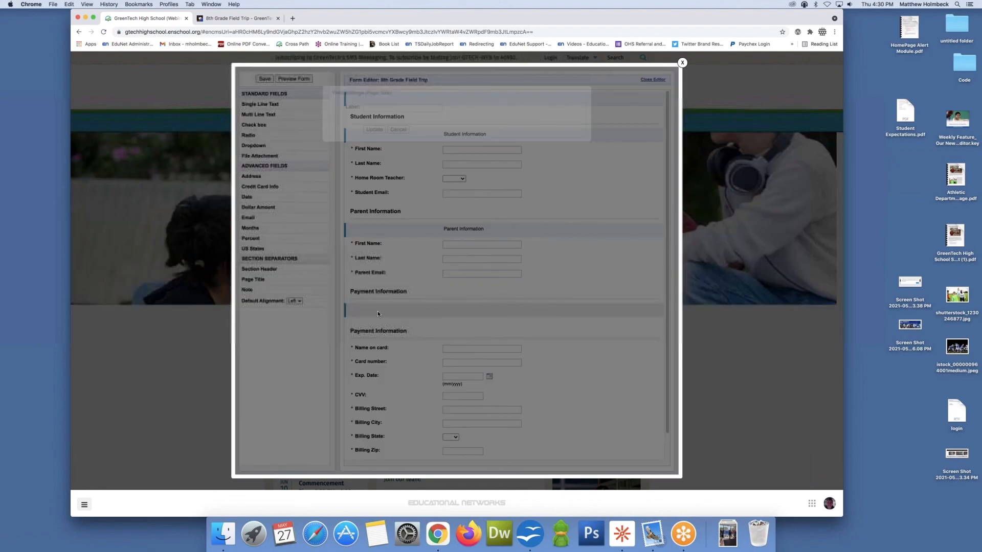
type("Payment Information")
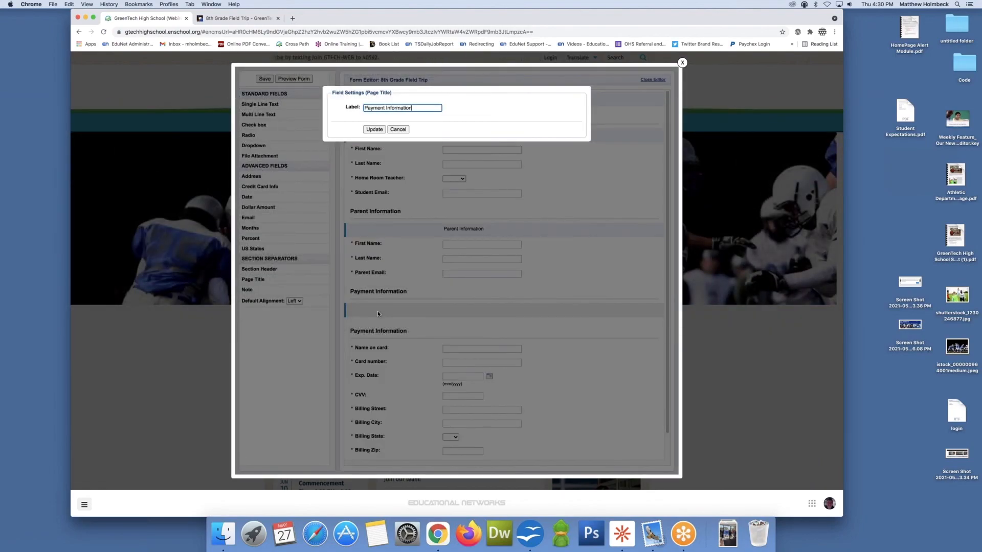
left_click(374, 130)
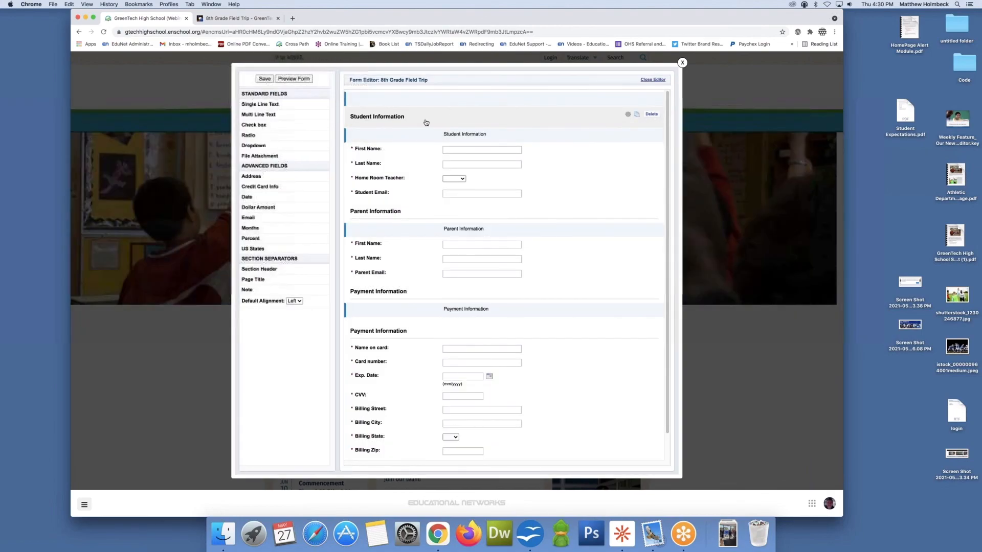
Step: Delete the Student Information section header from the top of the form
left_click(655, 115)
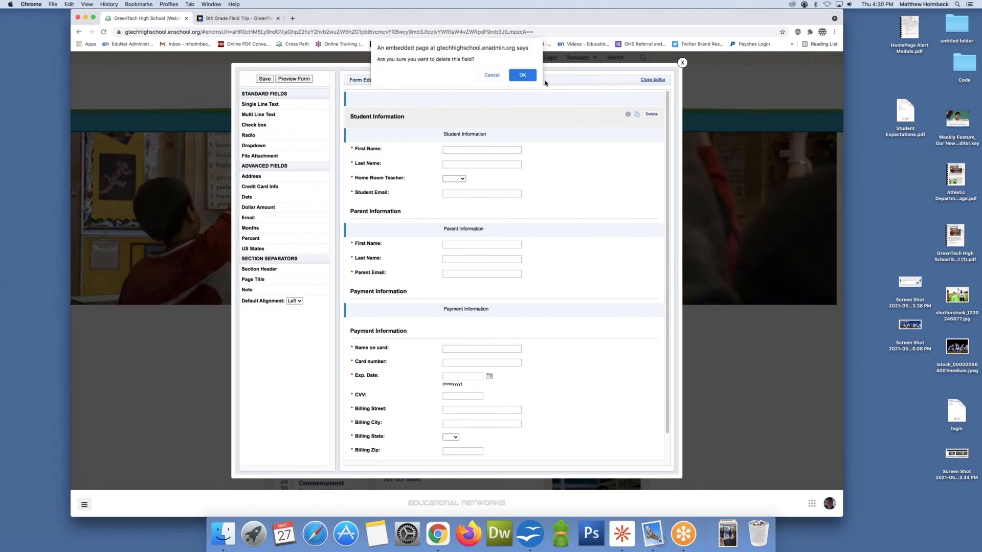
key("Return")
left_click(655, 102)
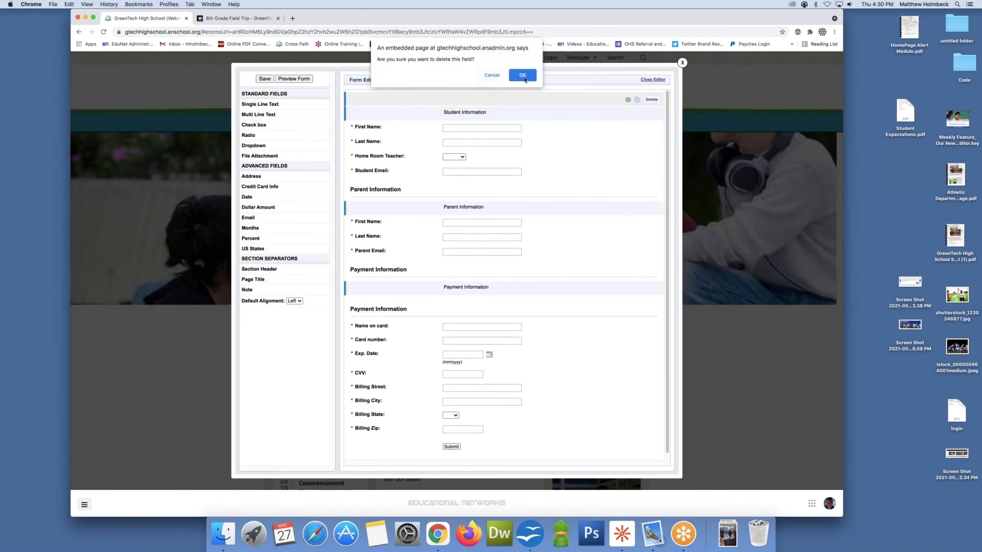
left_click(522, 75)
Step: Delete the Parent Information section header above the parent page title
left_click(656, 177)
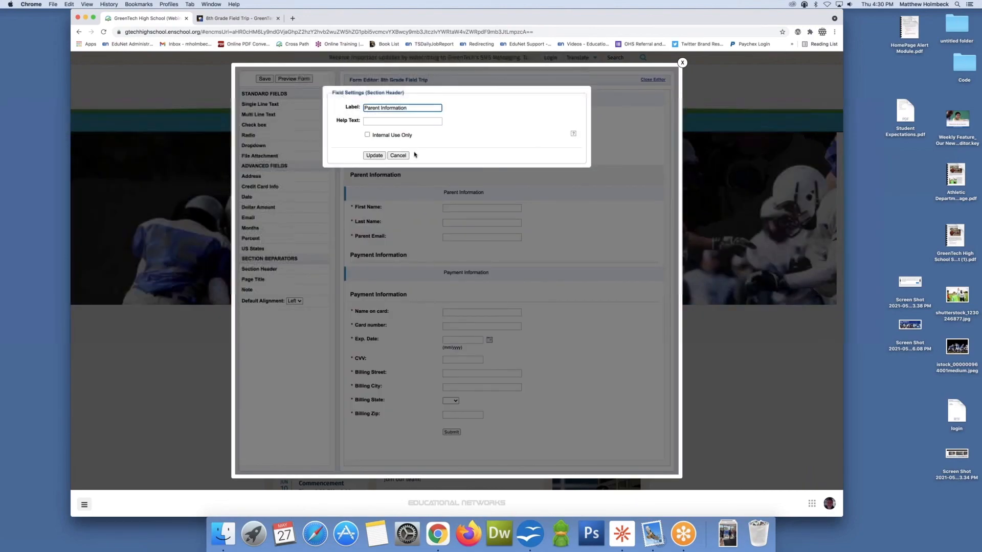
left_click(398, 156)
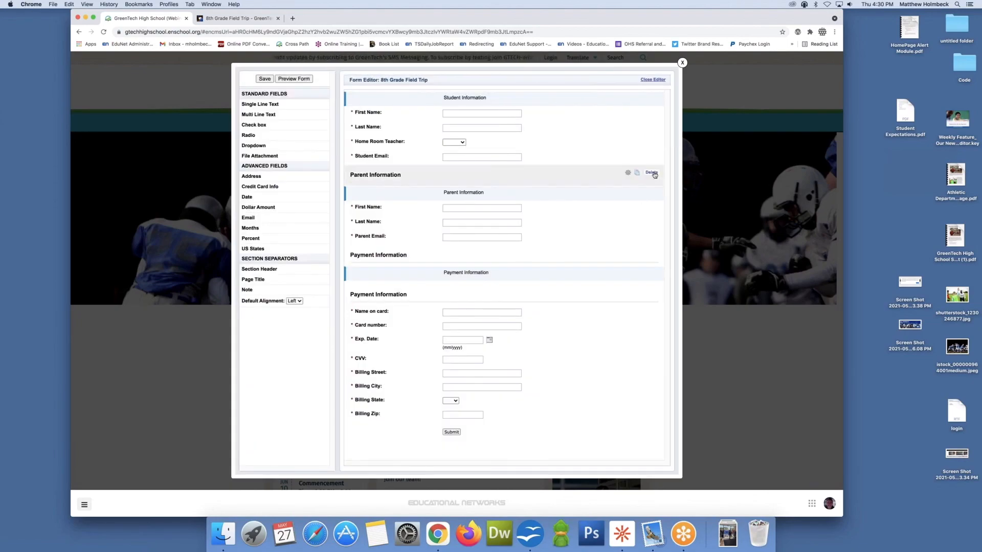
left_click(652, 172)
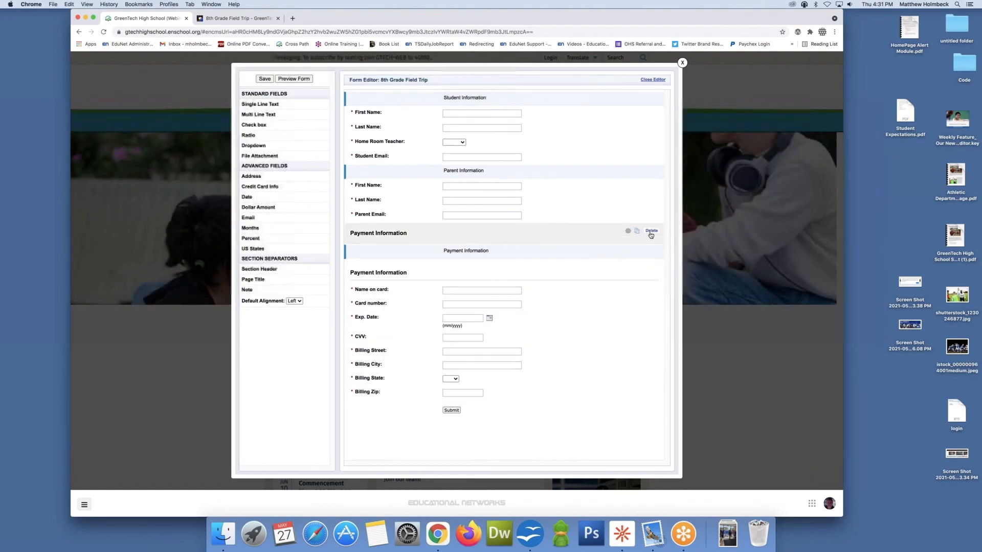
Step: Delete the Payment Information section header above the payment page title and save the form
left_click(652, 233)
left_click(523, 75)
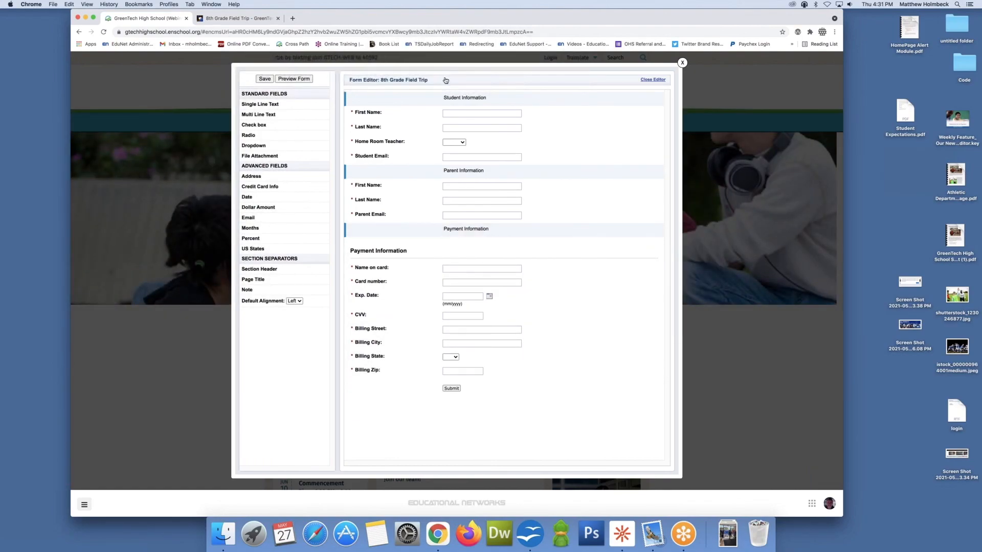
left_click(264, 79)
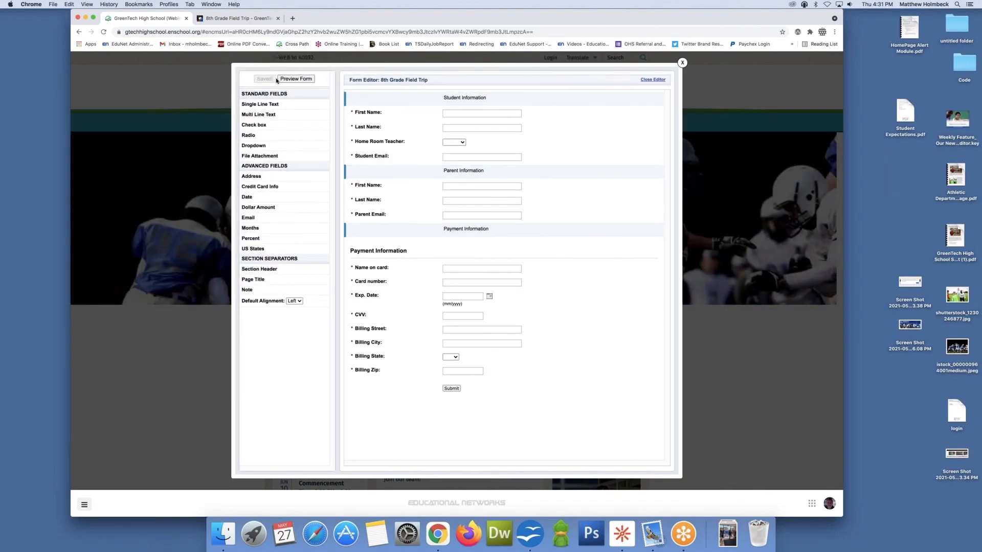
Step: Reload the form preview and step through its Parent Information, Payment Information and Submit pages
left_click(259, 20)
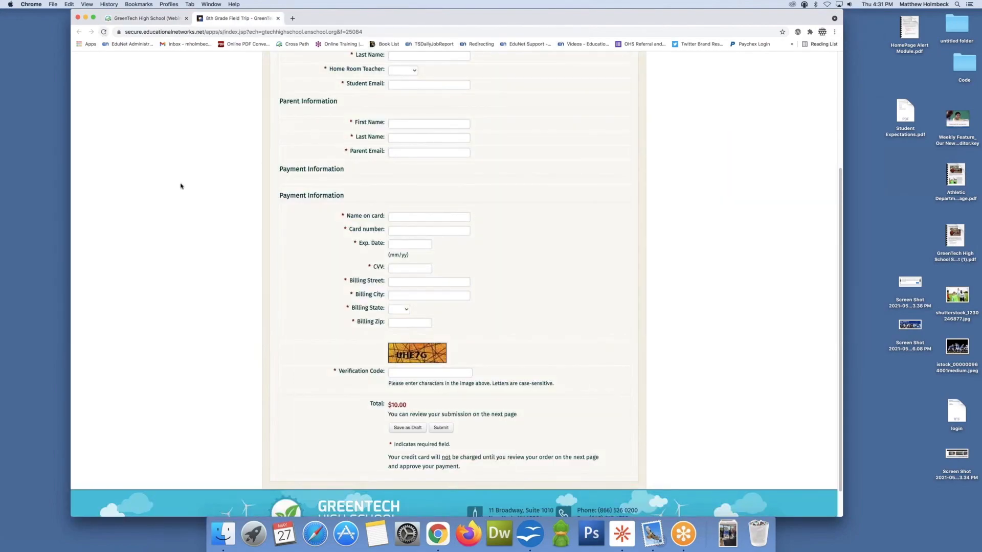
key("super+r")
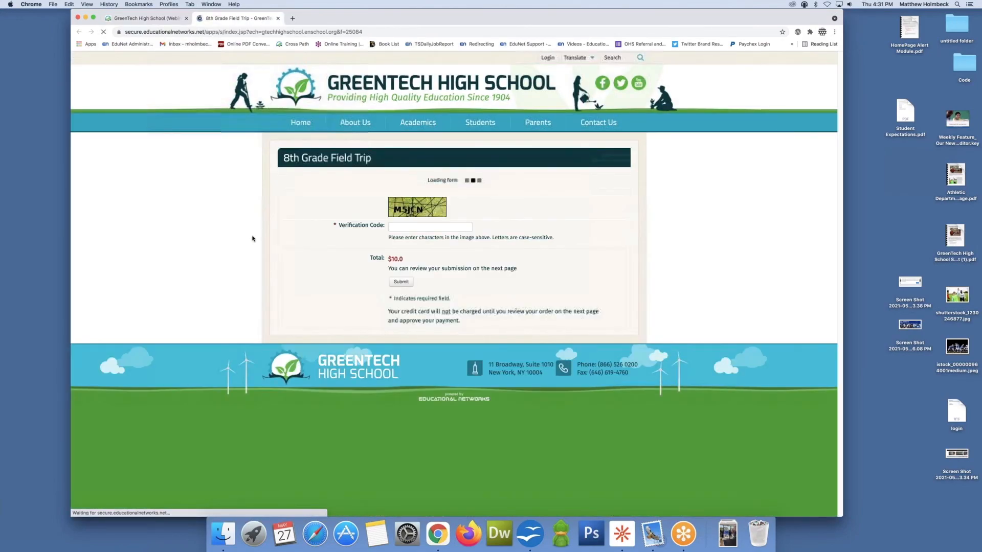
scroll(306, 185, "down", 2)
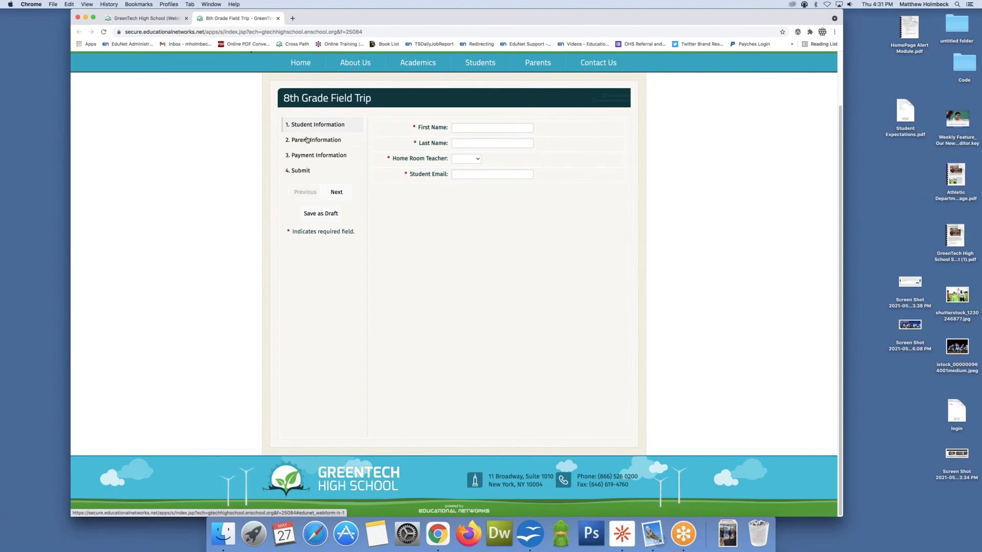
left_click(307, 139)
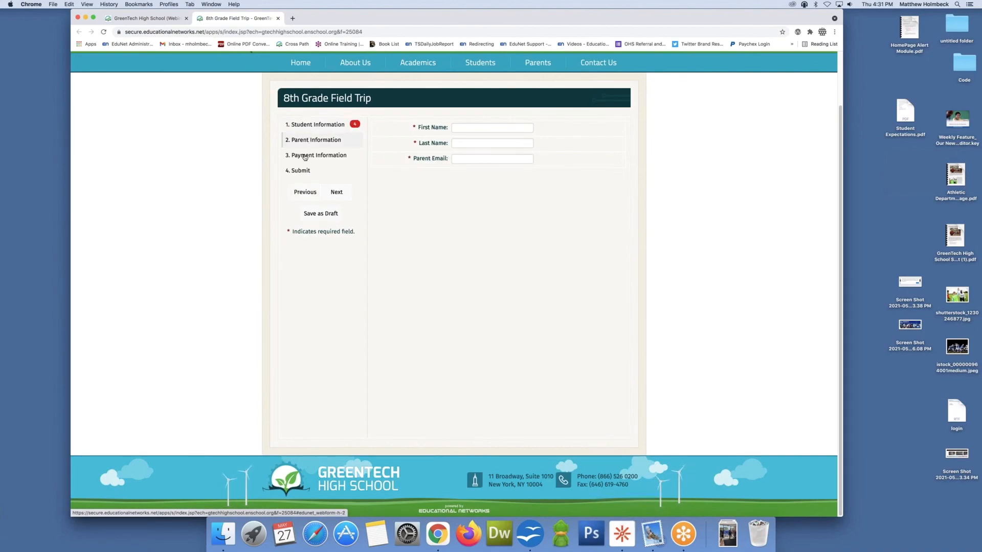
left_click(305, 156)
left_click(303, 172)
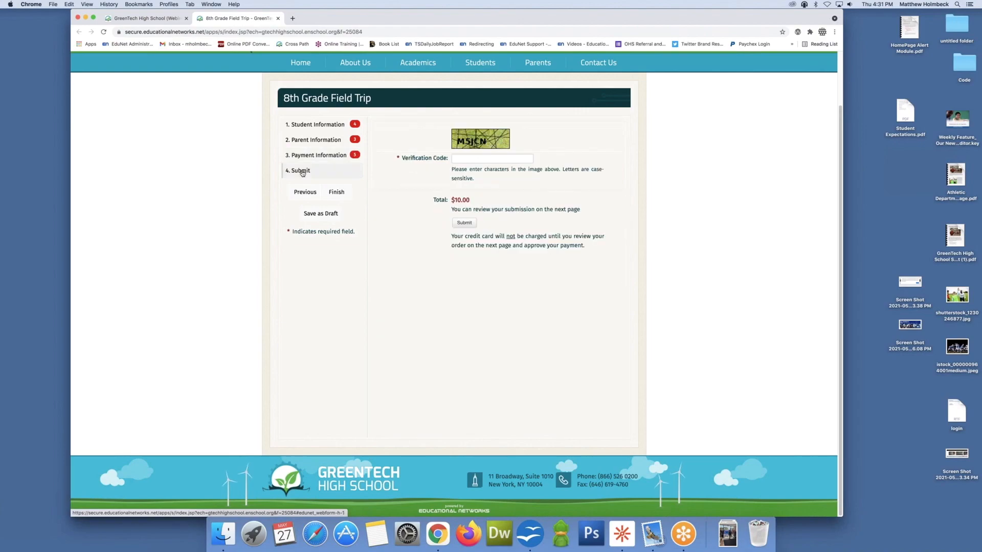